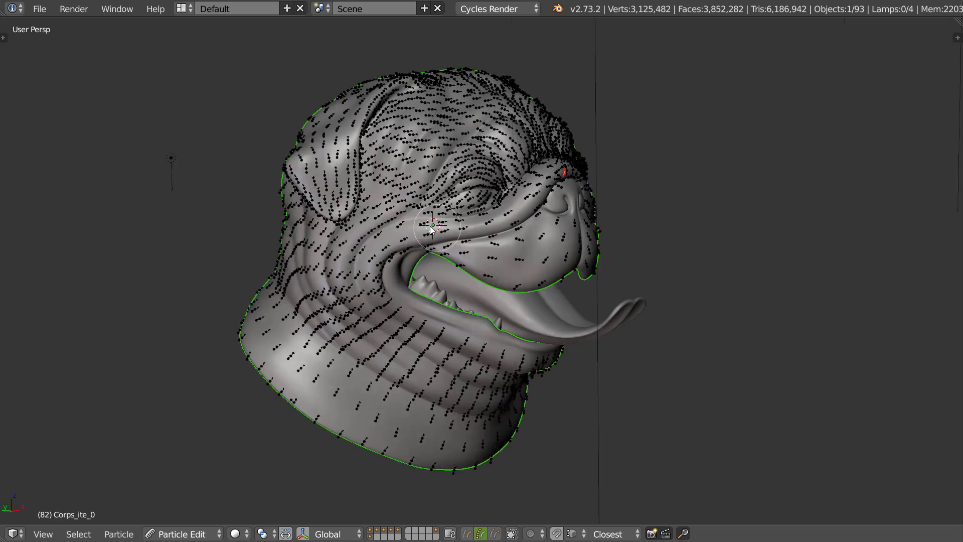
Step: Reposition the stray guide hair on the left of the fold above the nose, working in profile
scroll(460, 296, down, 2)
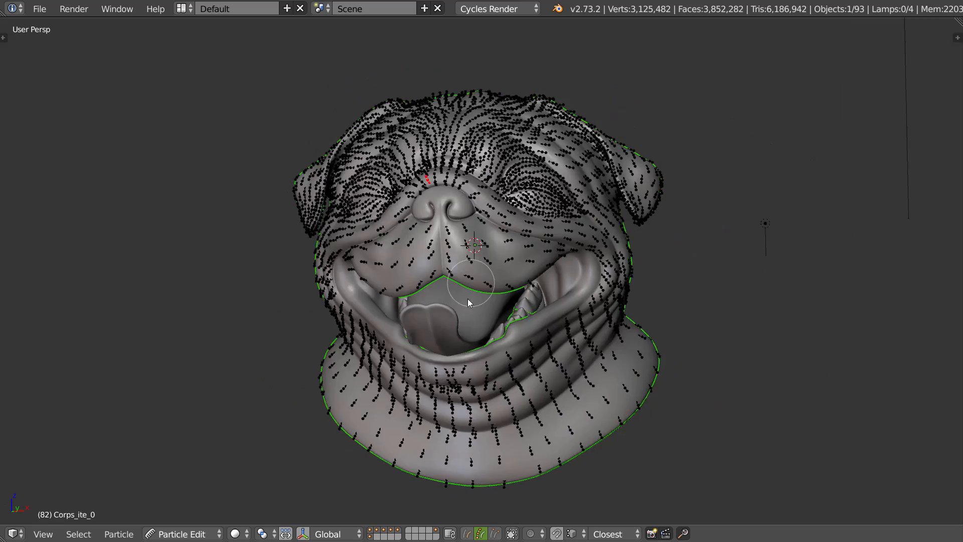
scroll(524, 257, up, 5)
middle_drag(524, 257, 496, 302)
scroll(461, 281, up, 3)
shift+middle_drag(374, 292, 486, 318)
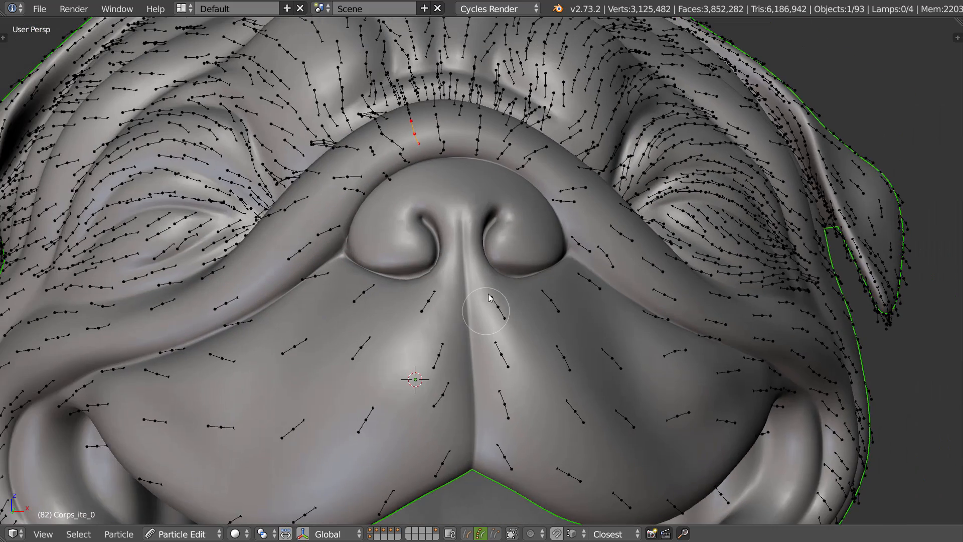
shift+middle_drag(447, 280, 380, 309)
scroll(456, 300, up, 4)
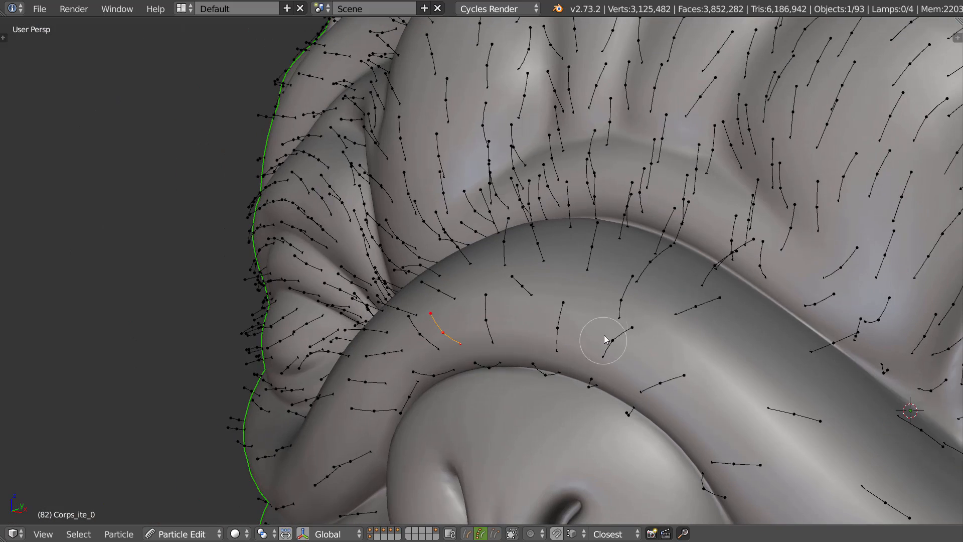
middle_drag(602, 342, 625, 320)
shift+middle_drag(490, 346, 509, 277)
scroll(446, 263, up, 3)
middle_drag(497, 182, 552, 202)
drag(507, 203, 498, 196)
middle_drag(498, 196, 408, 212)
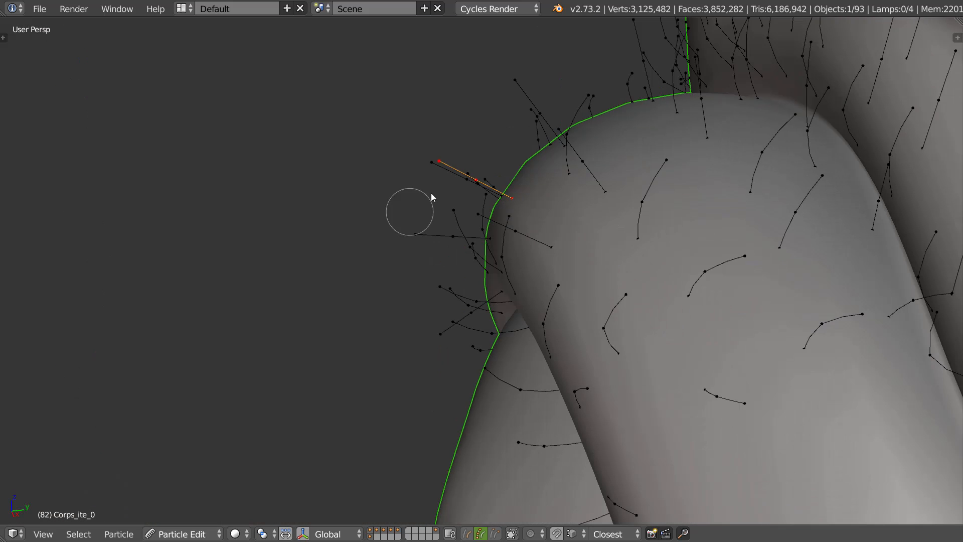
Step: Adjust a guide hair on the crest of the nose fold so it leans with its neighbours in profile
middle_drag(497, 129, 543, 129)
drag(542, 127, 537, 122)
middle_drag(536, 122, 540, 218)
middle_drag(612, 208, 634, 245)
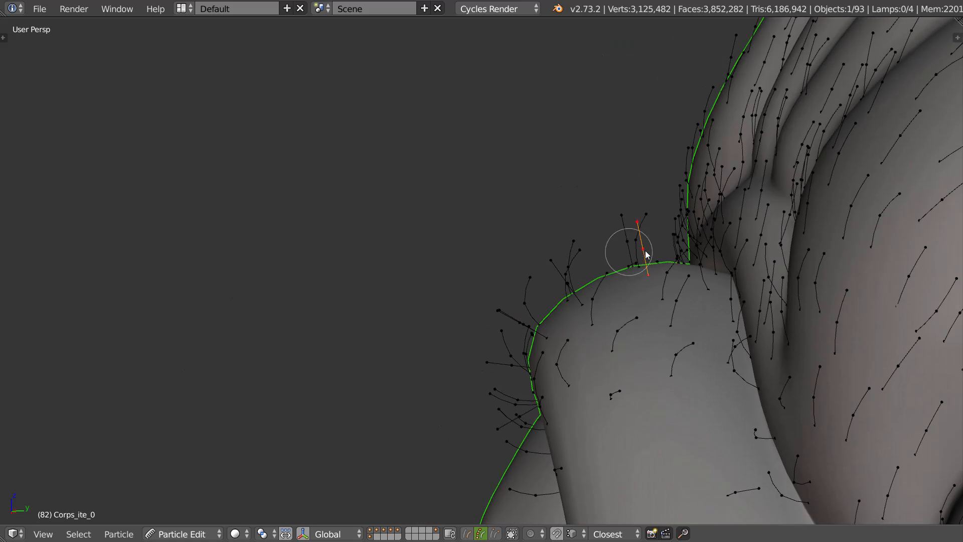
Step: Select guide hairs along the crest of the nose fold and reshape them to follow the surrounding fur direction
middle_drag(670, 213, 602, 276)
key(a)
key(l)
key(l)
mouse_move(638, 401)
middle_down()
mouse_move(669, 253)
mouse_move(585, 242)
mouse_move(638, 272)
middle_up()
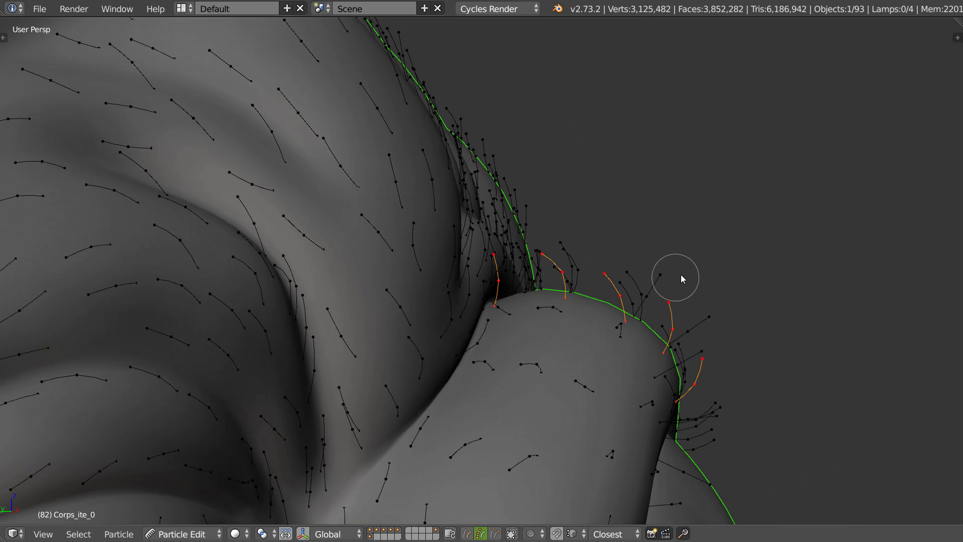
key(a)
key(l)
key(l)
middle_drag(653, 273, 565, 276)
key(a)
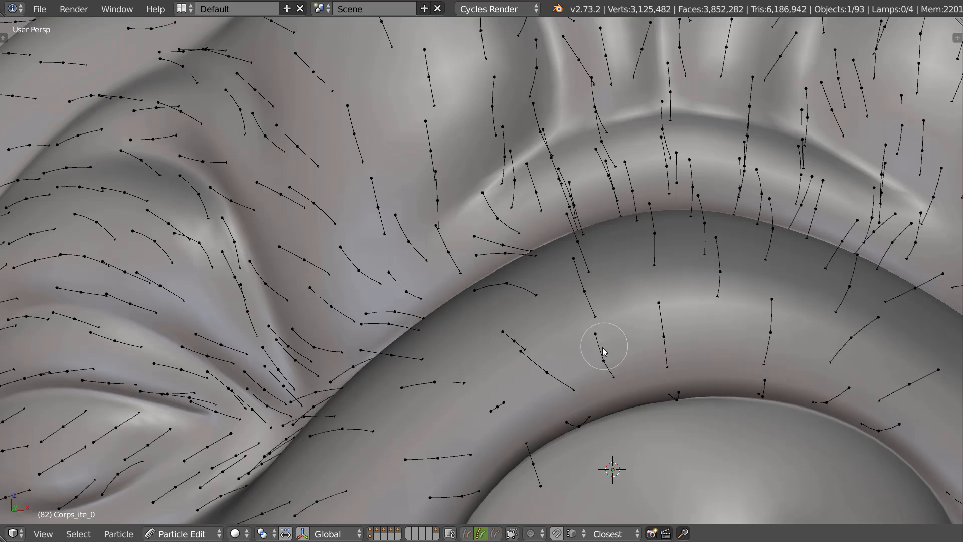
Step: Select the guide hair on the upper-left part of the nose fold and correct its angle and lift
key(l)
key(shift+l)
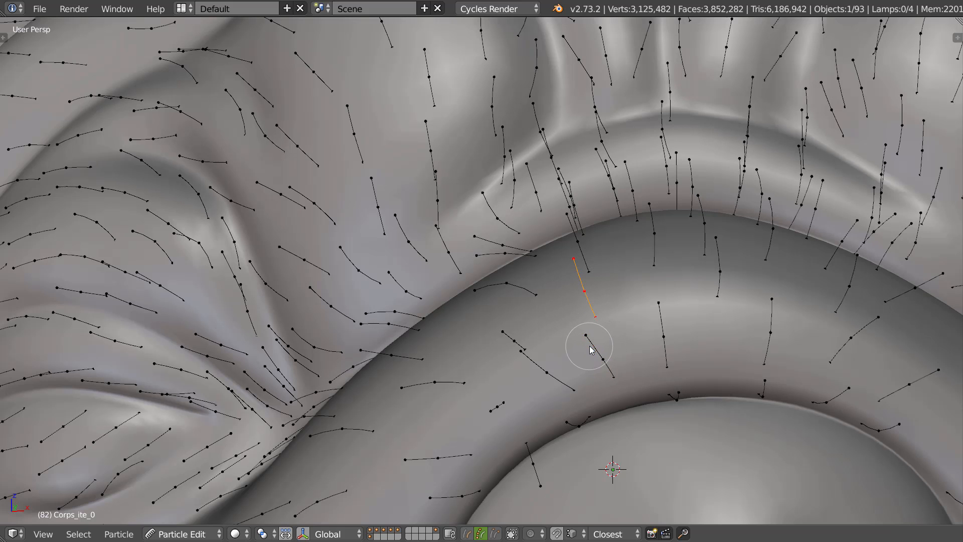
mouse_move(571, 258)
mouse_down()
mouse_move(550, 261)
mouse_move(546, 217)
mouse_up()
mouse_move(570, 243)
middle_down()
mouse_move(616, 221)
mouse_move(584, 285)
mouse_move(559, 261)
middle_up()
drag(559, 261, 572, 252)
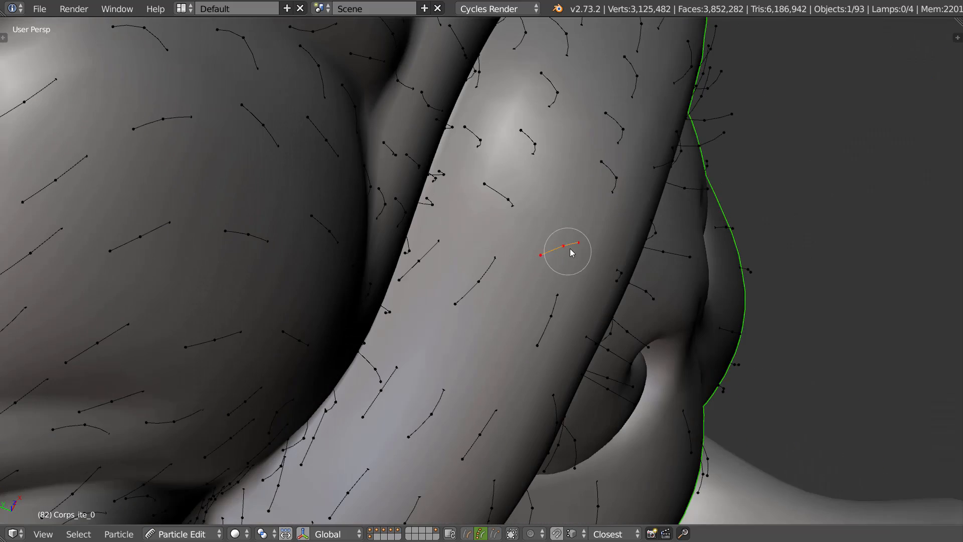
Step: Adjust the neighbouring guide hairs on the left shoulder of the nose fold from several viewing angles
mouse_move(582, 261)
middle_down()
mouse_move(565, 194)
mouse_move(522, 210)
mouse_move(565, 204)
mouse_move(599, 155)
middle_up()
middle_drag(522, 161, 485, 206)
drag(546, 170, 512, 164)
middle_drag(514, 183, 499, 230)
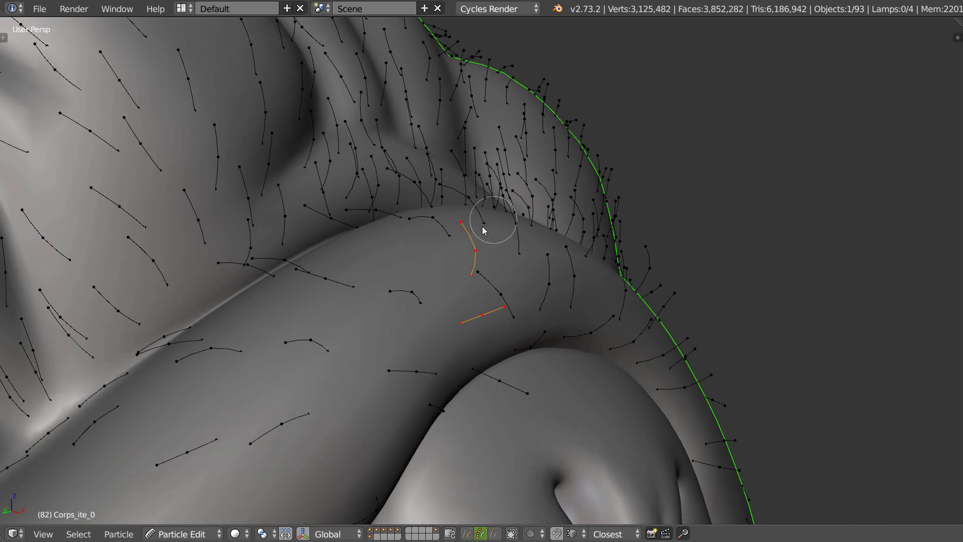
middle_drag(437, 230, 416, 221)
Step: Add guide hairs in the sparse areas on the left side of the nose fold
key(a)
key(l)
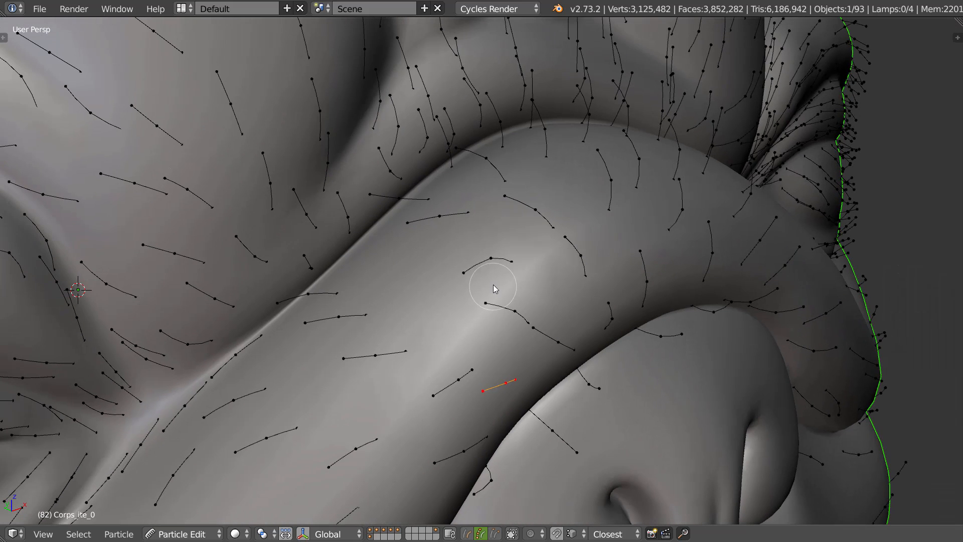
key(w)
click(395, 280)
click(440, 314)
click(366, 244)
click(365, 245)
click(404, 279)
middle_drag(429, 284, 484, 250)
key(w)
click(491, 157)
Step: Pull the tips of the added guide hairs outward so they lie along the left side of the fold
drag(396, 217, 349, 234)
mouse_move(436, 250)
middle_down()
mouse_move(356, 282)
mouse_move(362, 287)
mouse_move(353, 268)
middle_up()
mouse_move(353, 268)
mouse_down()
mouse_move(344, 225)
mouse_move(361, 241)
mouse_move(344, 253)
mouse_move(343, 310)
mouse_move(358, 311)
mouse_move(344, 333)
mouse_move(383, 327)
mouse_move(346, 203)
mouse_move(321, 209)
mouse_move(359, 217)
mouse_move(323, 210)
mouse_move(332, 229)
mouse_up()
mouse_move(332, 227)
middle_down()
mouse_move(311, 221)
mouse_move(366, 203)
middle_up()
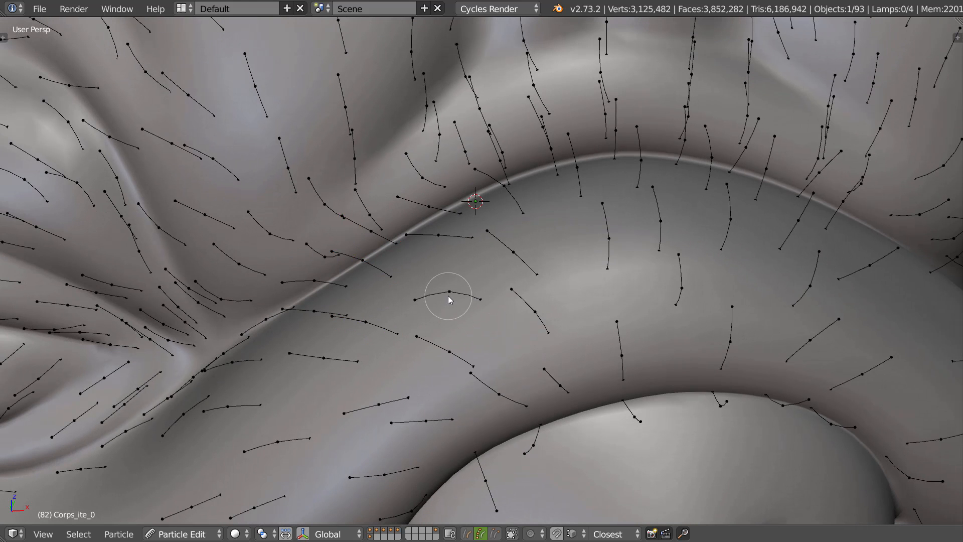
Step: Move the tip of the guide hair on the fold's left shoulder to match the direction of its neighbours
right_click(449, 297)
mouse_move(449, 296)
middle_down()
mouse_move(455, 284)
mouse_move(405, 279)
middle_up()
drag(405, 279, 415, 251)
right_click(431, 253)
middle_drag(429, 252, 428, 232)
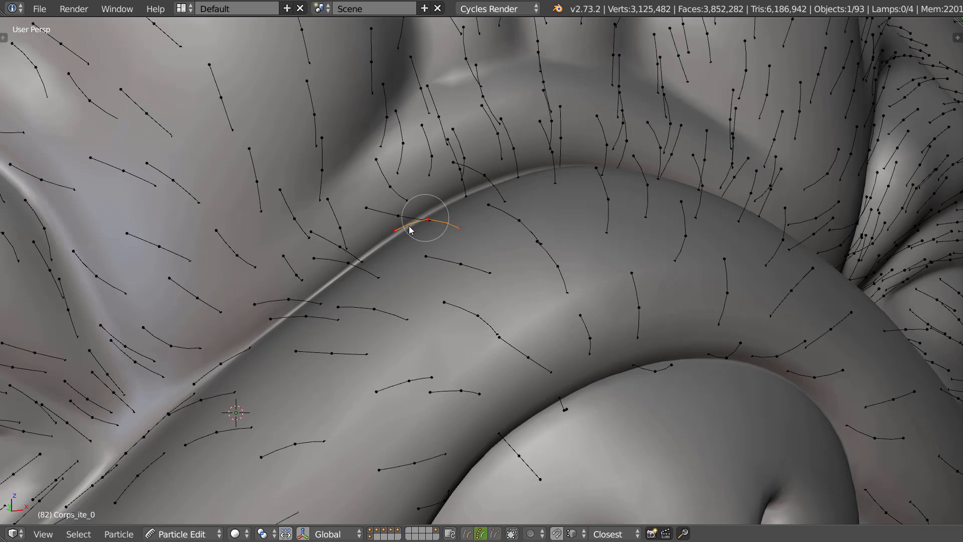
Step: Select a guide hair on the front profile of the nose fold and bend it upward along the surface
mouse_move(425, 288)
middle_down()
mouse_move(452, 331)
mouse_move(571, 221)
mouse_move(563, 252)
mouse_move(567, 232)
mouse_move(552, 242)
mouse_move(574, 235)
mouse_move(566, 155)
mouse_move(538, 147)
mouse_move(627, 175)
mouse_move(546, 157)
mouse_move(490, 206)
mouse_move(527, 187)
mouse_move(494, 163)
mouse_move(504, 186)
middle_up()
key(l)
middle_drag(509, 271, 354, 283)
key(l)
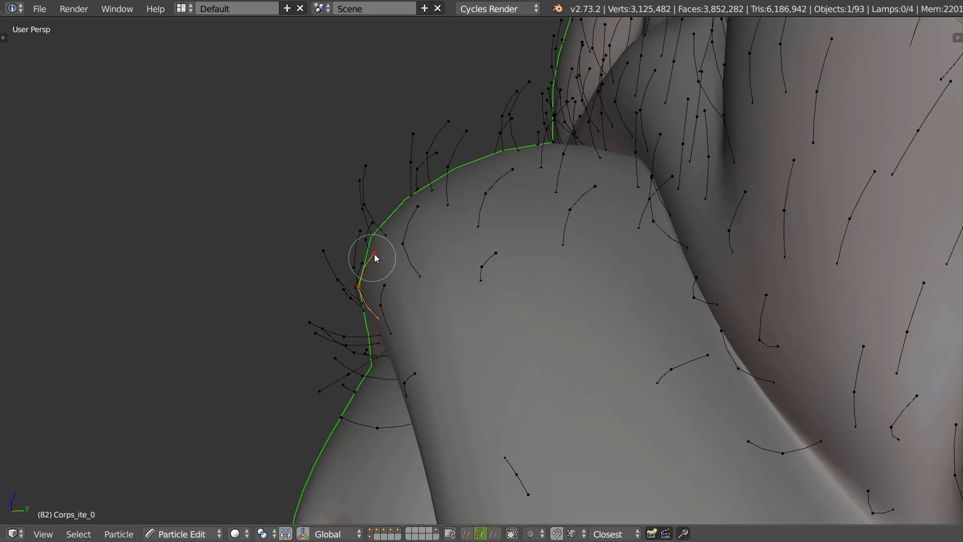
Step: Adjust the low guide hair where the fold meets the nose, as seen from the opposite profile
mouse_move(348, 242)
middle_down()
mouse_move(370, 260)
mouse_move(324, 284)
mouse_move(318, 275)
middle_up()
mouse_move(318, 236)
middle_down()
mouse_move(362, 255)
mouse_move(516, 251)
mouse_move(417, 305)
mouse_move(458, 317)
middle_up()
right_click(378, 324)
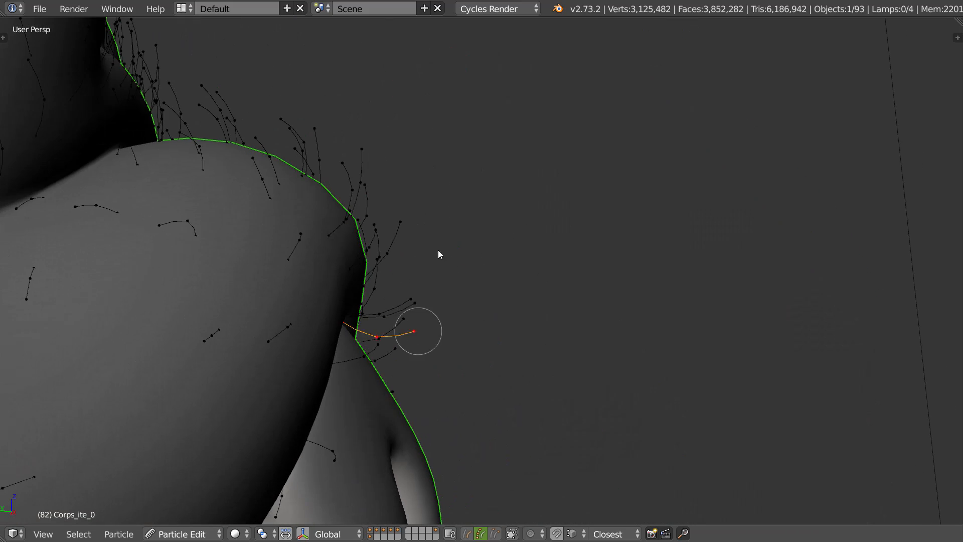
middle_drag(471, 262, 409, 282)
key(a)
Step: Raise the tips of two guide hairs on the fold's left flank so they fan outward from the nose
mouse_move(344, 191)
middle_down()
mouse_move(327, 172)
mouse_move(269, 215)
middle_up()
right_click(328, 171)
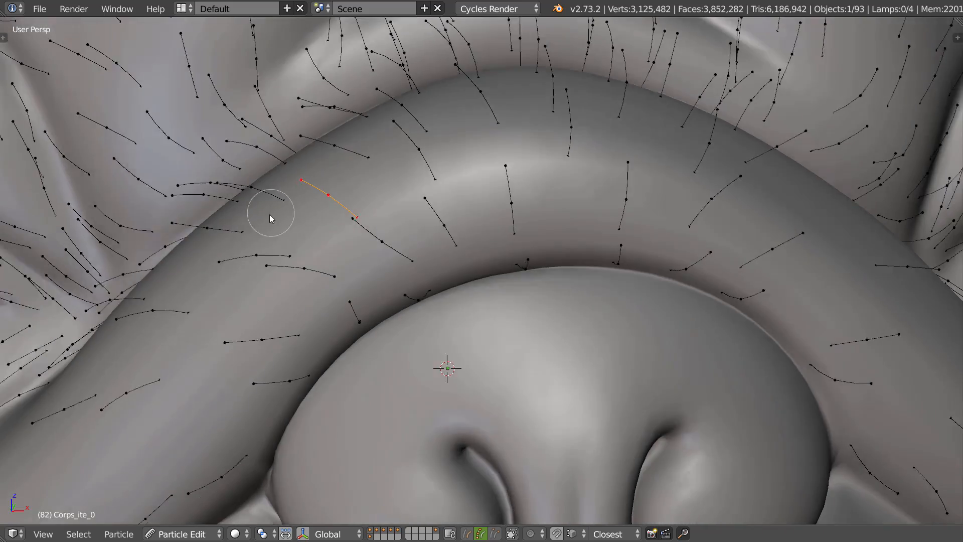
middle_drag(378, 168, 351, 274)
right_click(298, 345)
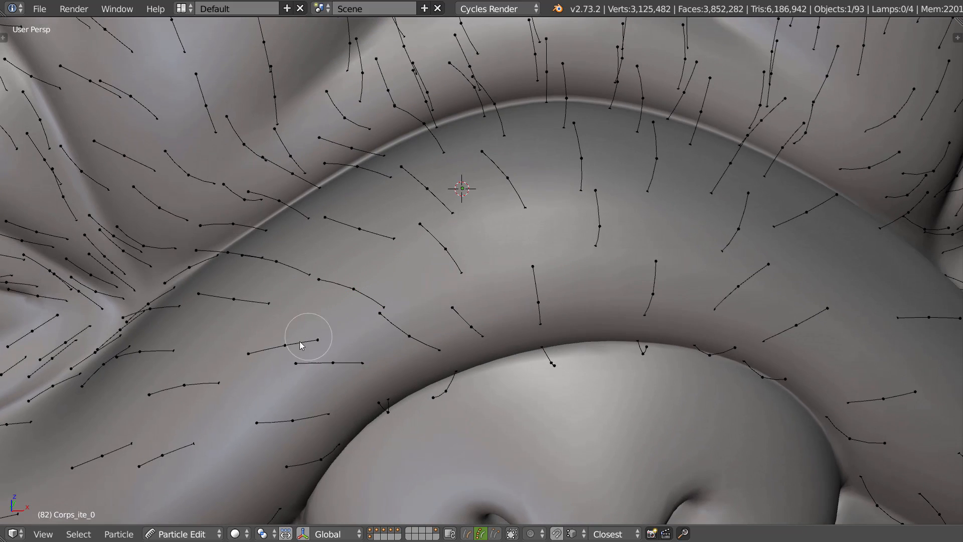
middle_drag(298, 344, 331, 280)
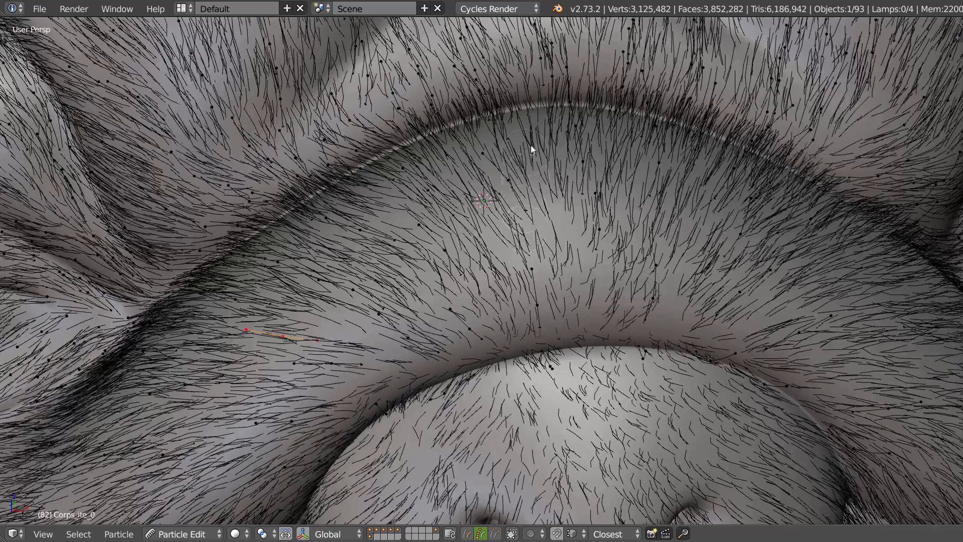
Step: Examine the child hairs over the nose fold and switch their display off
scroll(464, 266, down, 3)
middle_drag(498, 234, 496, 218)
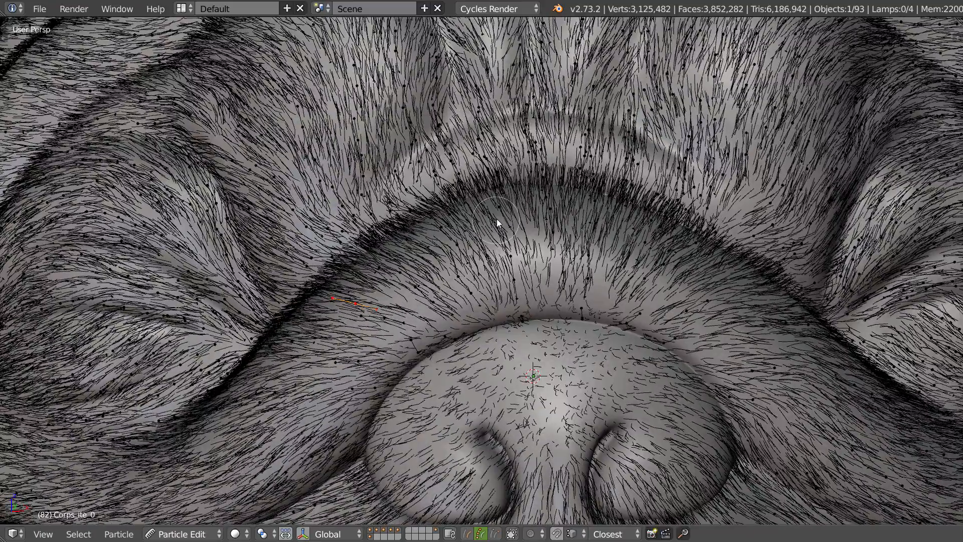
middle_drag(619, 243, 561, 244)
shift+middle_drag(636, 269, 550, 245)
scroll(551, 244, up, 3)
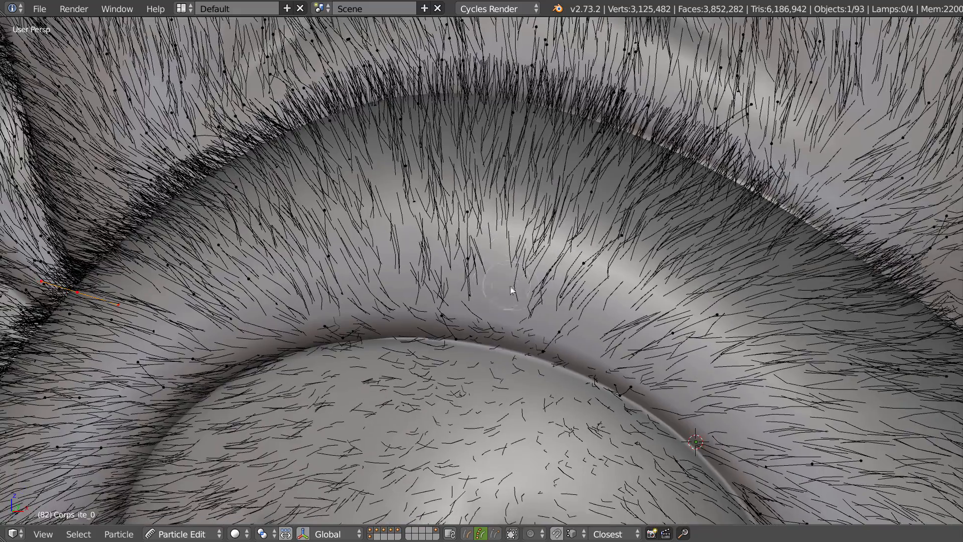
right_click(572, 271)
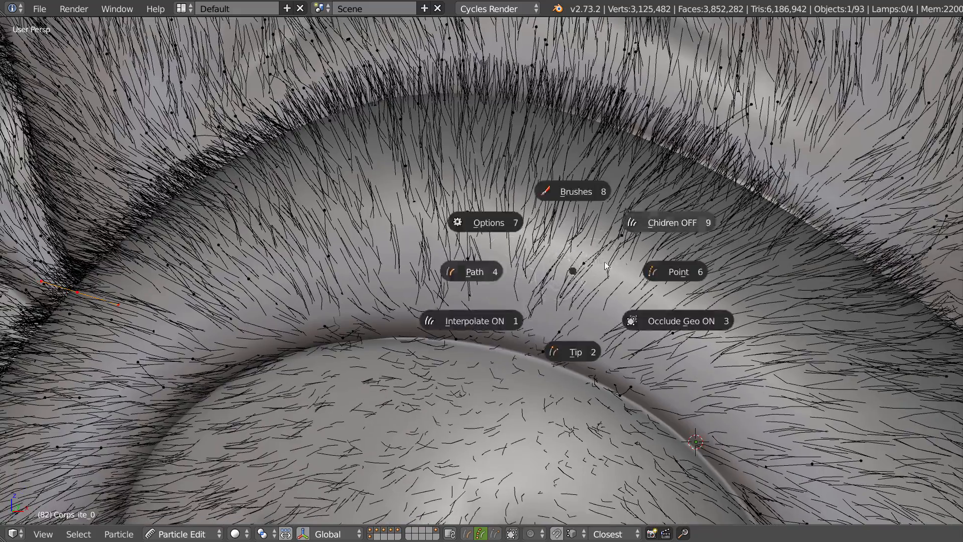
click(652, 224)
Step: Select guide hairs at the front of the nose fold in profile and move their tips outward from the skin
middle_drag(532, 262, 393, 228)
right_click(469, 212)
right_click(429, 233)
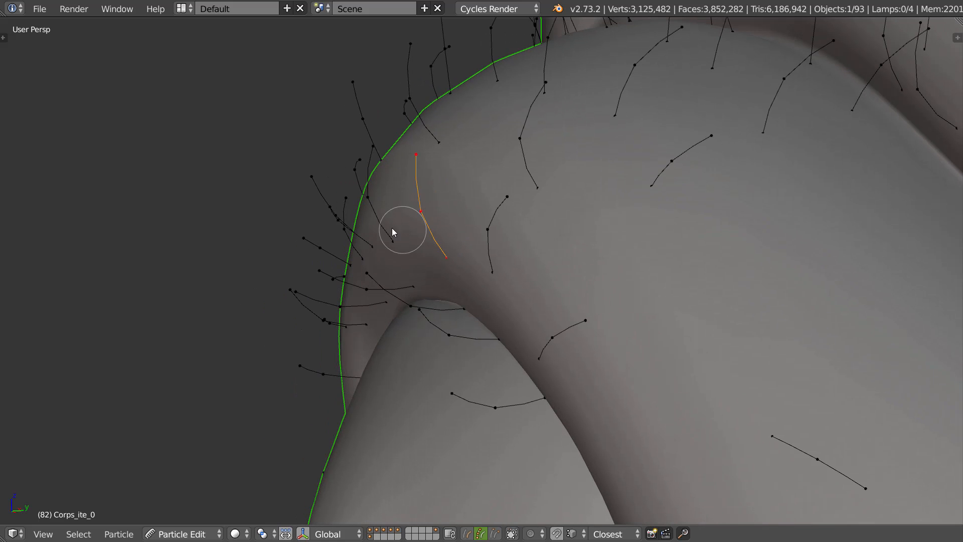
key(l)
drag(373, 209, 357, 206)
drag(374, 150, 354, 149)
mouse_move(354, 167)
middle_down()
mouse_move(495, 203)
mouse_move(479, 210)
middle_up()
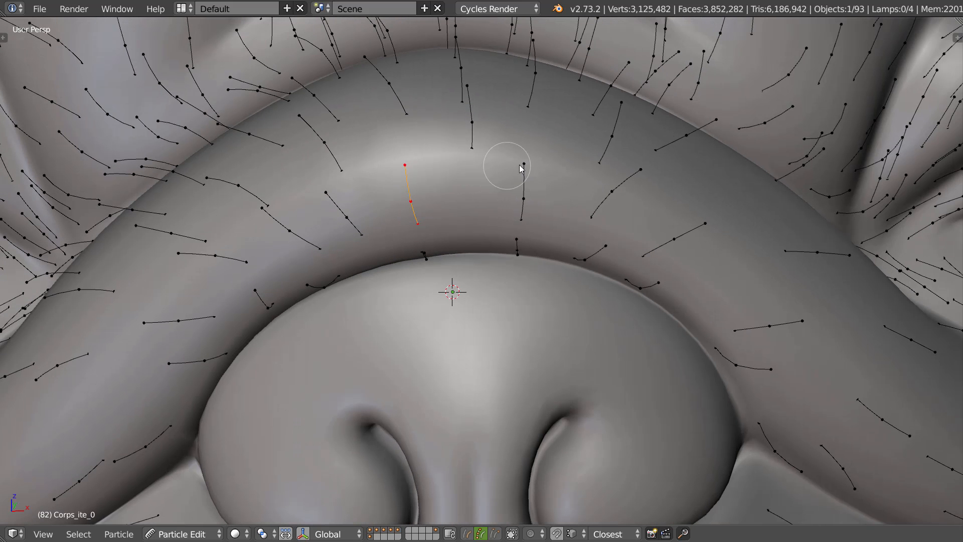
Step: Add guide hairs in the gap at the centre of the fold just above the nose
key(w)
click(508, 100)
click(437, 54)
key(ctrl+z)
middle_drag(492, 179, 473, 195)
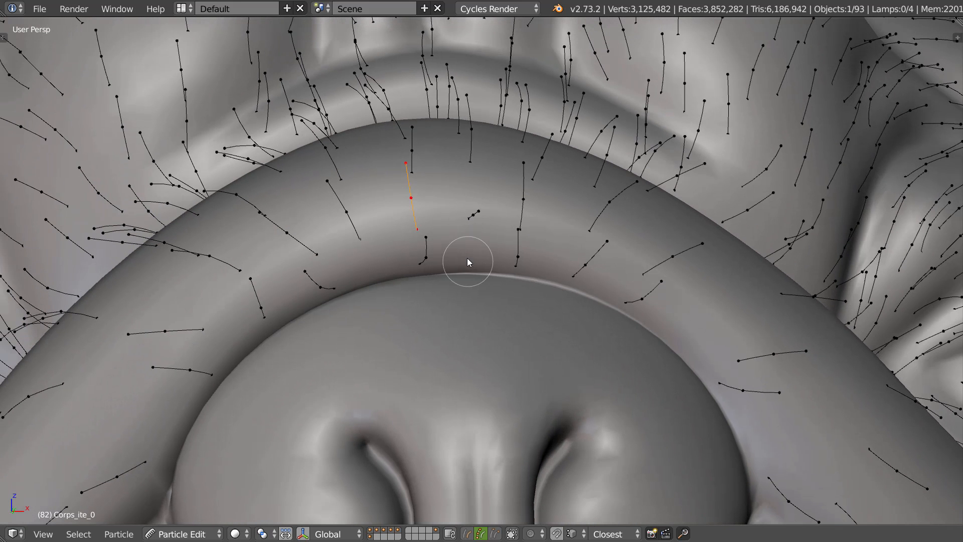
key(a)
key(l)
key(l)
mouse_move(471, 215)
middle_down()
mouse_move(402, 224)
mouse_move(405, 235)
middle_up()
key(w)
click(444, 107)
Step: Pull the two new central guide hairs up and away from the skin in profile
mouse_move(429, 156)
middle_down()
mouse_move(411, 167)
mouse_move(403, 197)
middle_up()
drag(420, 226, 434, 143)
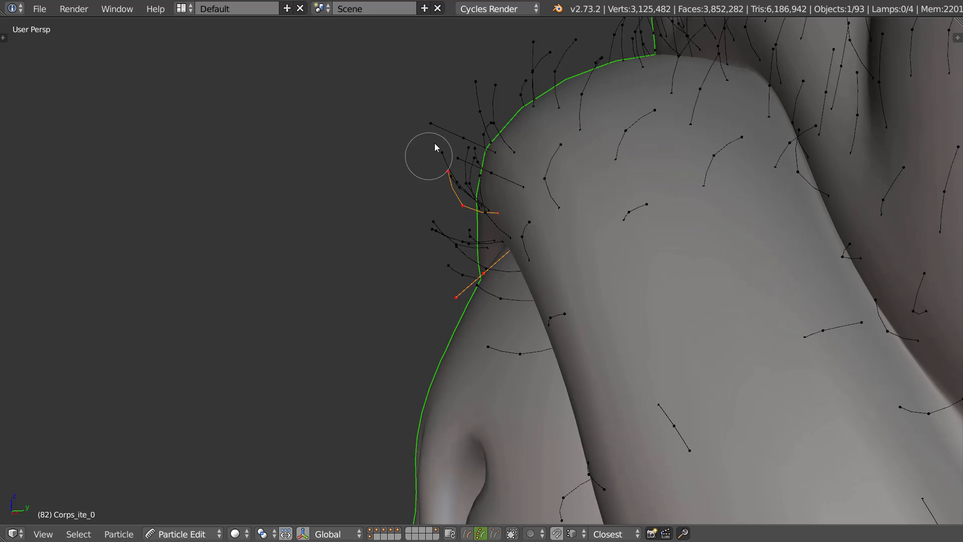
drag(460, 295, 411, 210)
middle_drag(416, 206, 576, 122)
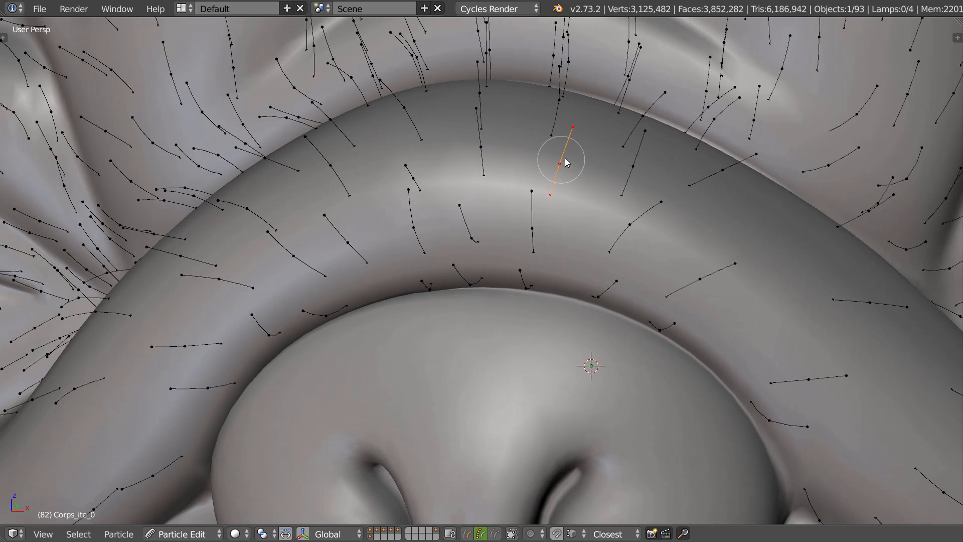
Step: Select the next guide hair near the fold's centre and bend it upward in profile
key(l)
middle_drag(420, 183, 368, 174)
drag(385, 175, 427, 161)
middle_drag(441, 119, 454, 155)
mouse_move(449, 150)
mouse_down()
mouse_move(457, 144)
mouse_move(437, 128)
mouse_up()
middle_drag(541, 151, 536, 255)
Step: Turn the central guide hair above the nose nearly upright and lean its right-hand neighbour outward
key(a)
key(l)
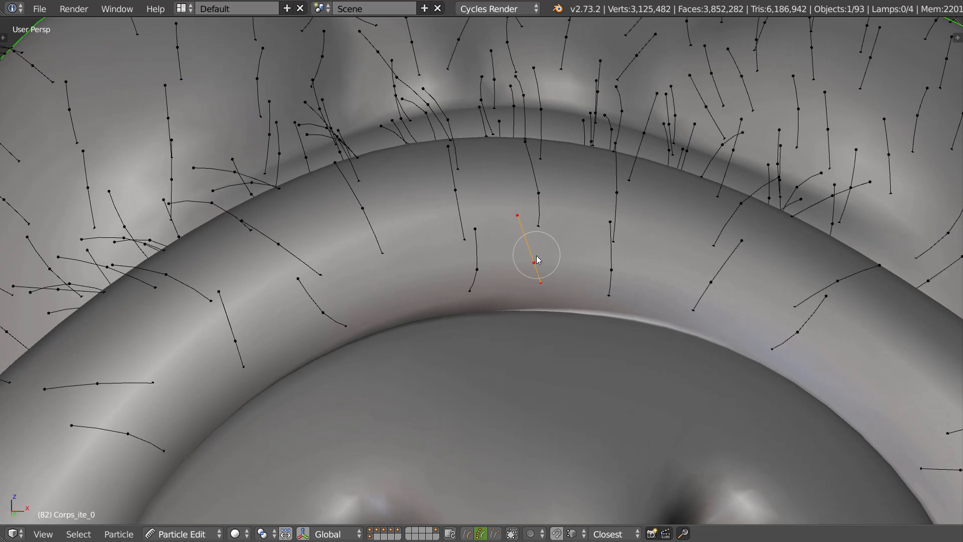
mouse_move(516, 215)
mouse_down()
mouse_move(549, 205)
mouse_move(550, 254)
mouse_up()
middle_drag(551, 254, 608, 262)
key(a)
key(l)
drag(609, 260, 641, 219)
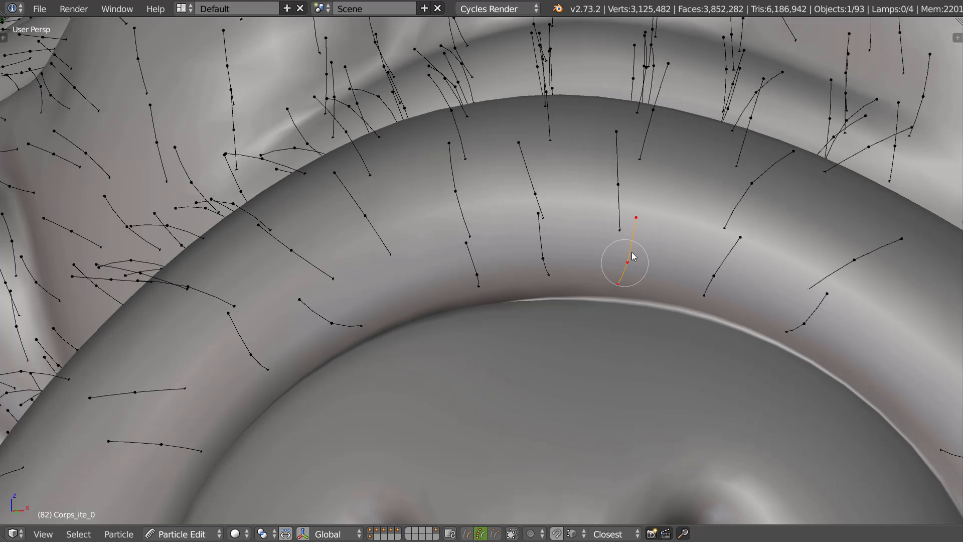
Step: Lean the long guide hair right of the fold's centre outward and nudge the central one above the nose
middle_drag(631, 252, 625, 234)
middle_drag(617, 186, 647, 170)
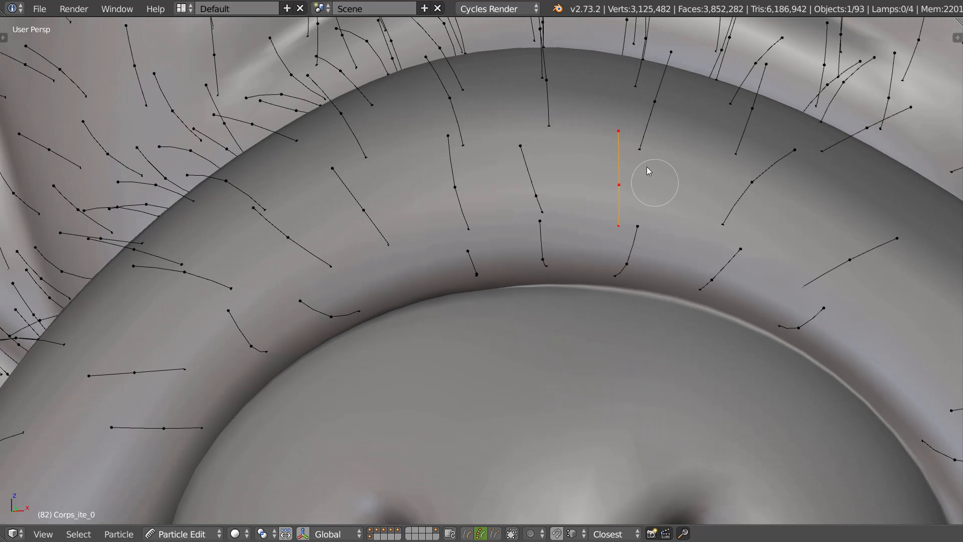
drag(638, 158, 651, 128)
middle_drag(554, 194, 522, 189)
key(a)
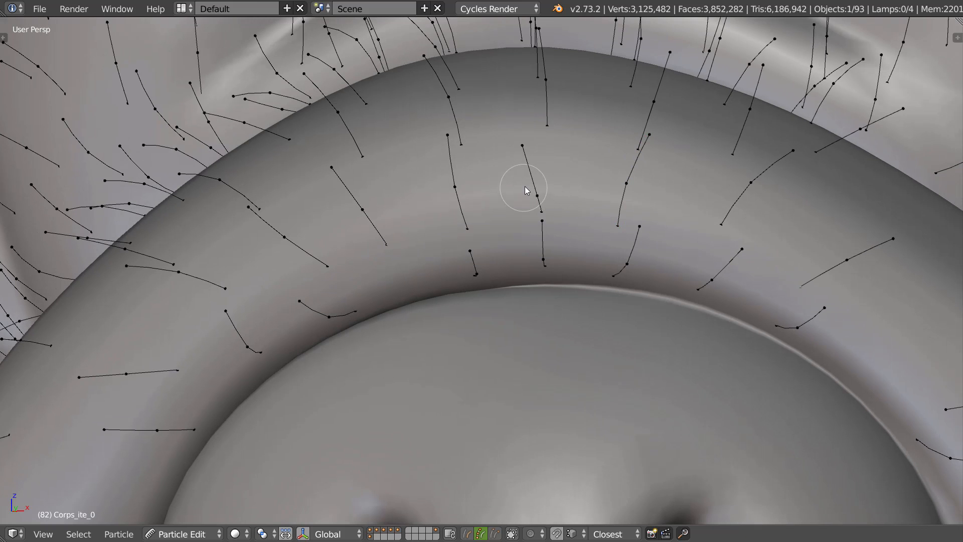
drag(546, 133, 555, 124)
Step: Add another guide hair low on the fold where it meets the top of the nose
middle_drag(555, 125, 445, 273)
key(w)
click(409, 304)
click(399, 296)
right_click(406, 321)
key(w)
click(409, 148)
Step: Bend the newly added guide hair upward and away from the nose in profile
mouse_move(446, 221)
middle_down()
mouse_move(450, 295)
mouse_move(439, 339)
middle_up()
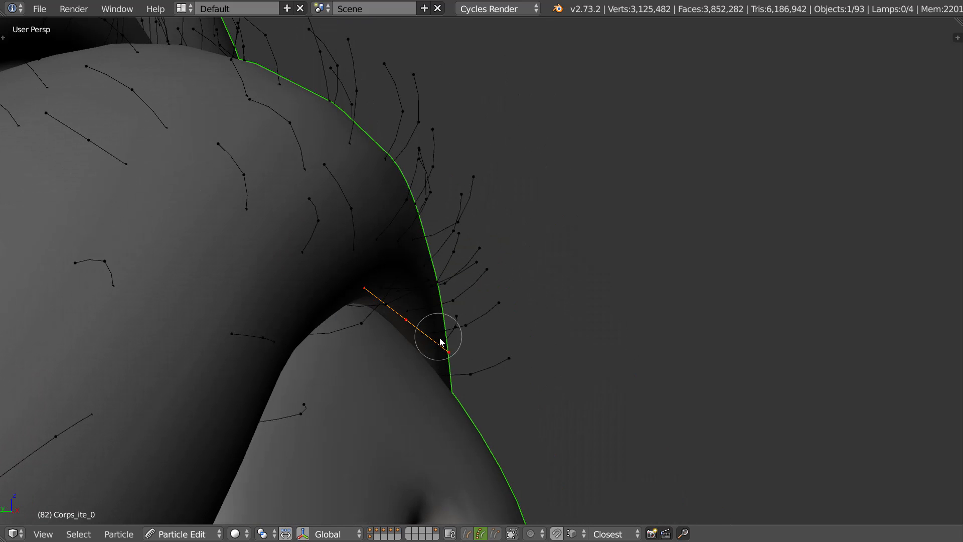
drag(433, 341, 510, 210)
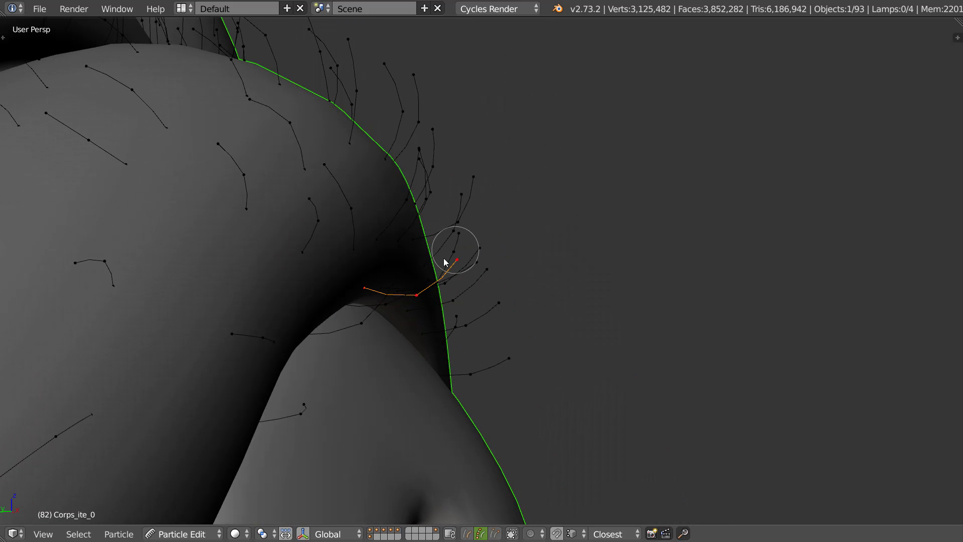
drag(417, 291, 461, 248)
Step: Select and adjust the guide hair on the fold's upper edge, above the nostril on the right
mouse_move(490, 224)
middle_down()
mouse_move(383, 232)
mouse_move(393, 260)
middle_up()
scroll(561, 255, down, 5)
scroll(609, 244, up, 3)
middle_drag(631, 246, 560, 251)
scroll(662, 251, down, 2)
scroll(621, 251, up, 1)
mouse_move(698, 242)
middle_down()
mouse_move(609, 270)
mouse_move(550, 246)
middle_up()
key(a)
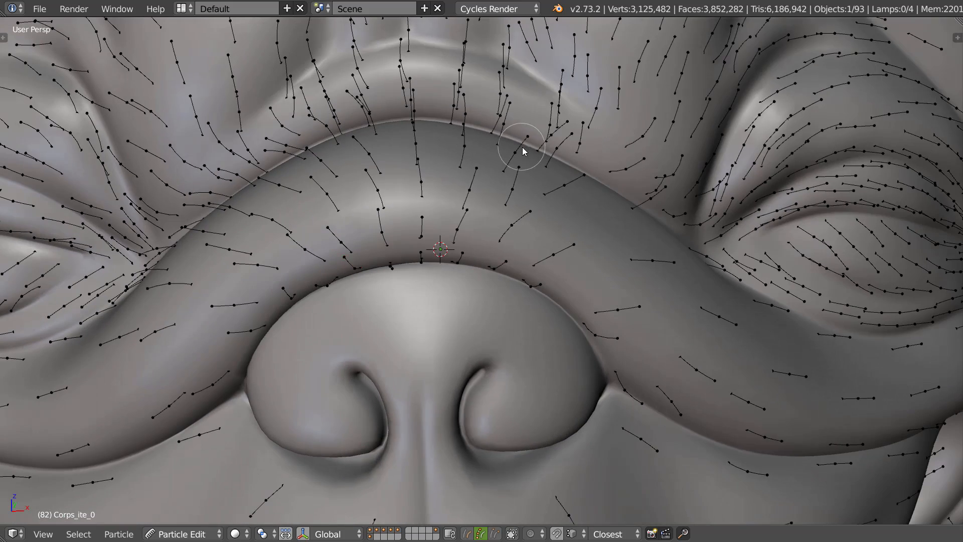
middle_drag(521, 149, 571, 231)
right_click(525, 151)
Step: Display the child hairs and examine the fur flow across the nose fold, eyes and forehead
scroll(529, 157, down, 3)
right_click(574, 243)
click(657, 194)
scroll(546, 245, down, 5)
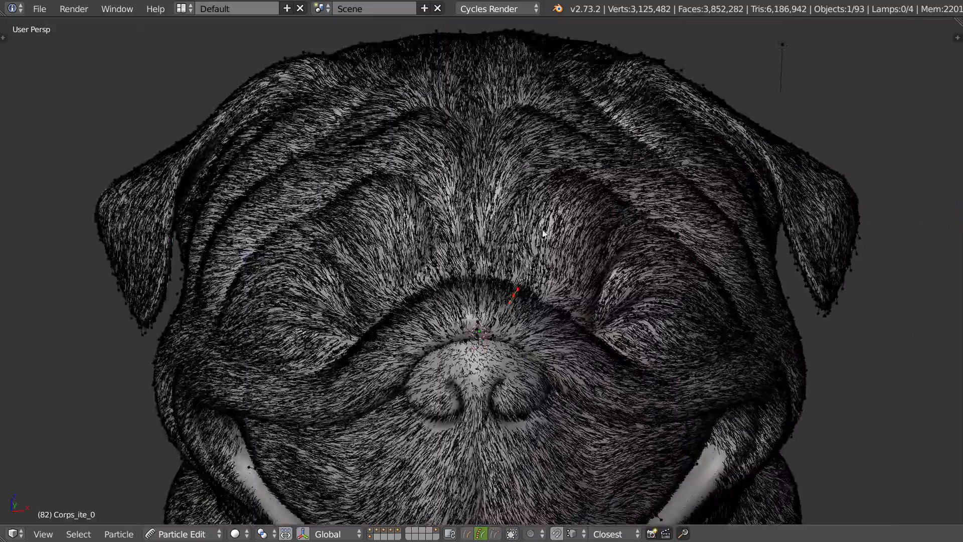
scroll(576, 223, up, 5)
scroll(520, 226, up, 3)
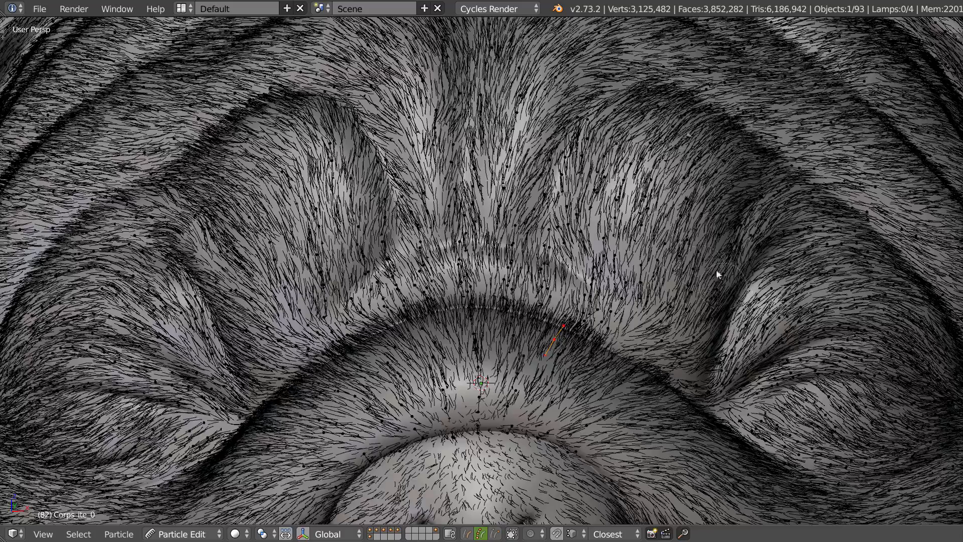
Step: Hide the child hairs and add a guide hair on the lower lid near the inner corner of the eye on the right
shift+drag(807, 361, 639, 304)
shift+middle_drag(640, 304, 583, 298)
scroll(597, 284, up, 3)
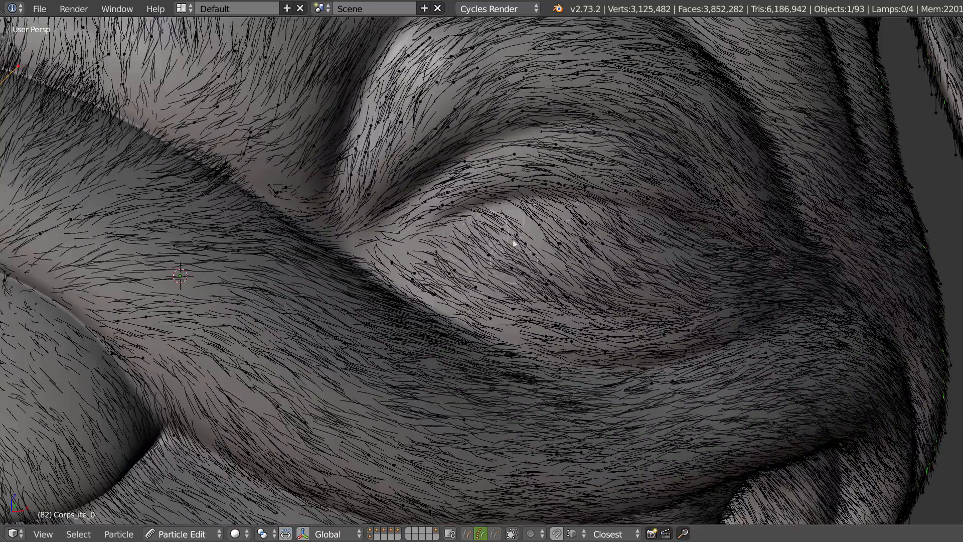
scroll(482, 228, up, 3)
middle_drag(514, 190, 483, 252)
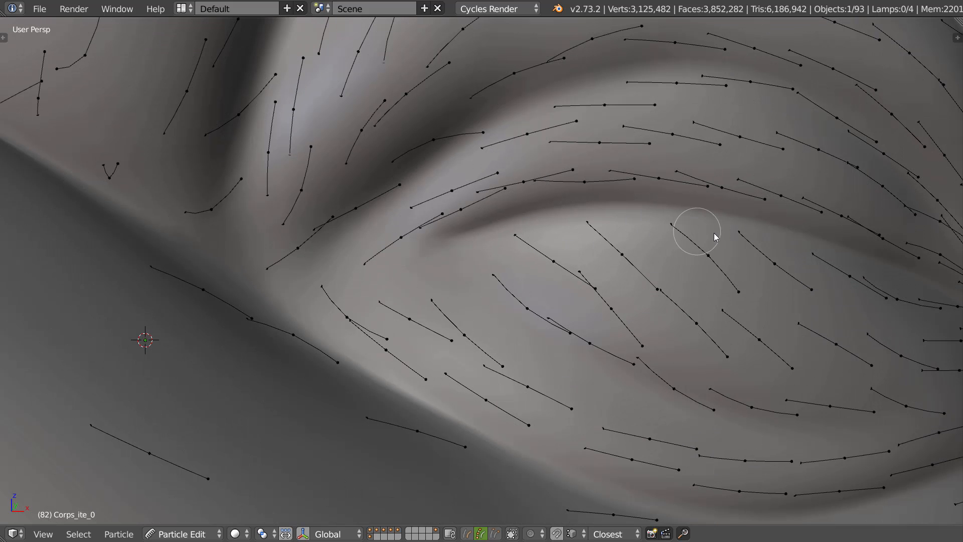
key(w)
click(428, 200)
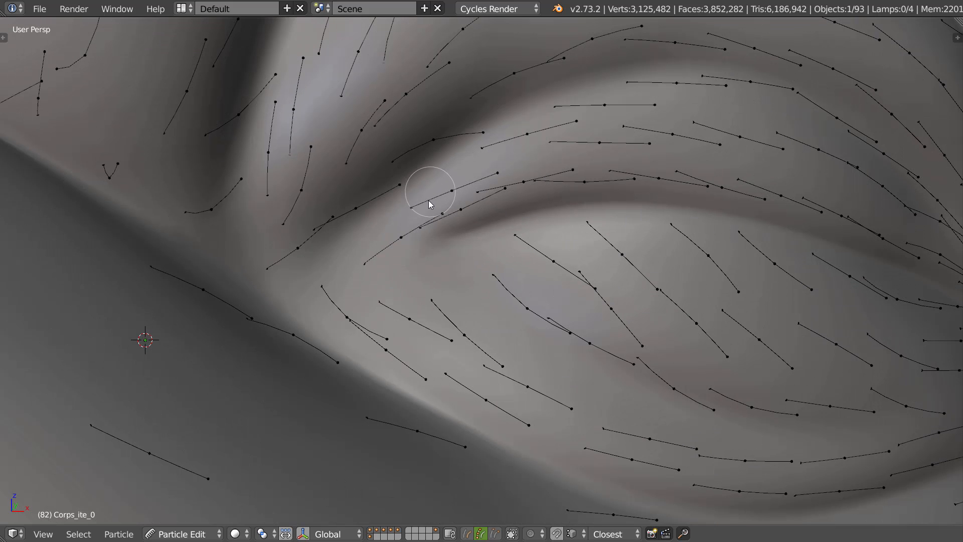
click(453, 261)
Step: Comb the new inner-corner guide hair outward and down so it lies along the neighbouring eyelid hairs
key(w)
click(462, 213)
right_click(459, 260)
middle_drag(458, 259, 423, 269)
drag(428, 265, 573, 358)
middle_drag(498, 287, 552, 223)
mouse_move(541, 301)
mouse_down()
mouse_move(498, 282)
mouse_move(531, 311)
mouse_up()
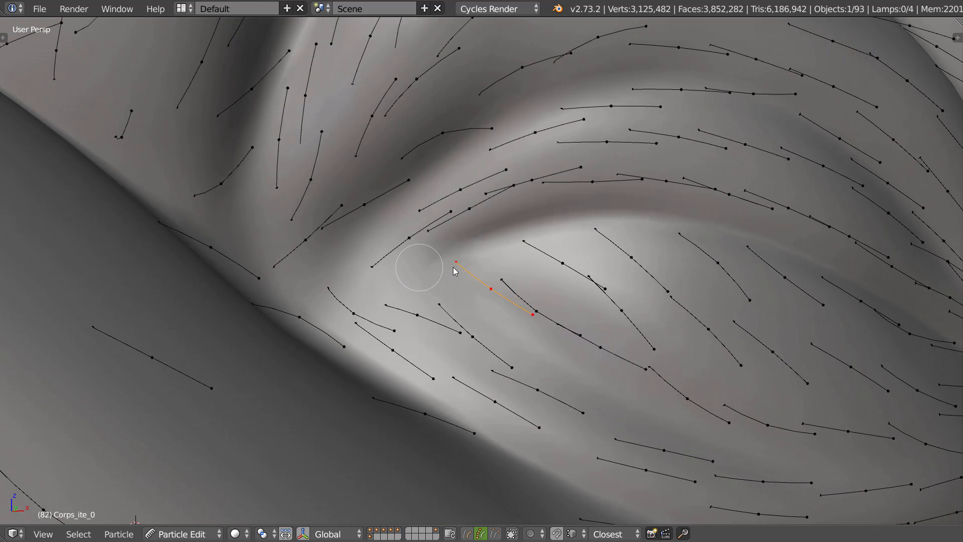
Step: Show the brush settings, then isolate one guide hair in the folds around the eye and comb it
key(t)
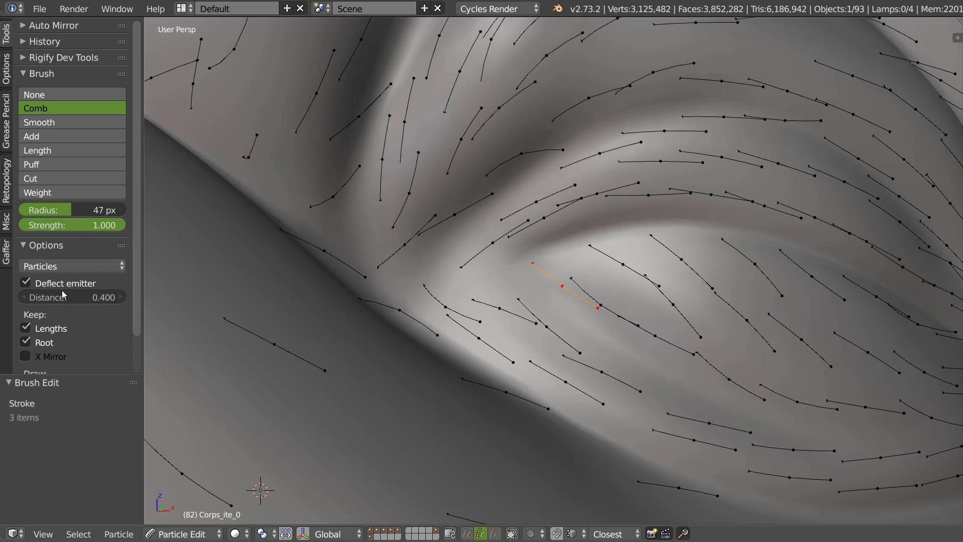
middle_drag(215, 289, 567, 287)
middle_drag(567, 324, 639, 245)
key(a)
key(l)
middle_drag(770, 166, 792, 157)
drag(795, 157, 869, 205)
Step: Select the guide hair in the fold just above the eye's inner corner and comb it slightly downward
mouse_move(811, 162)
middle_down()
mouse_move(810, 194)
mouse_move(786, 130)
mouse_move(480, 275)
mouse_move(469, 308)
middle_up()
key(a)
key(l)
drag(469, 307, 457, 318)
mouse_move(465, 345)
middle_down()
mouse_move(479, 332)
mouse_move(540, 339)
mouse_move(513, 335)
middle_up()
Step: Add a guide hair beside the nose fold, near the eye's inner corner, and select only that hair
key(w)
click(382, 239)
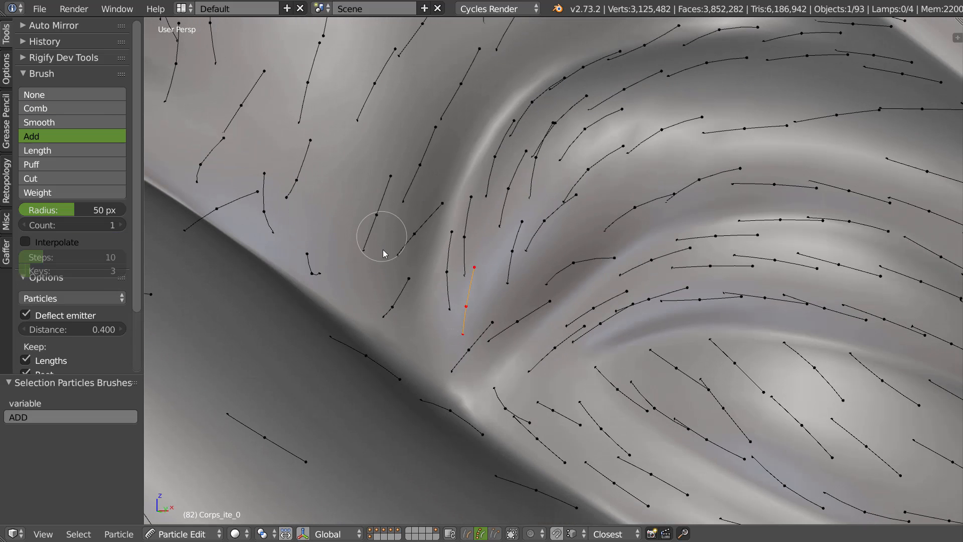
click(417, 341)
key(a)
key(l)
Step: Comb the selected guide hair beside the nose fold, shaping it from the front and in profile
key(w)
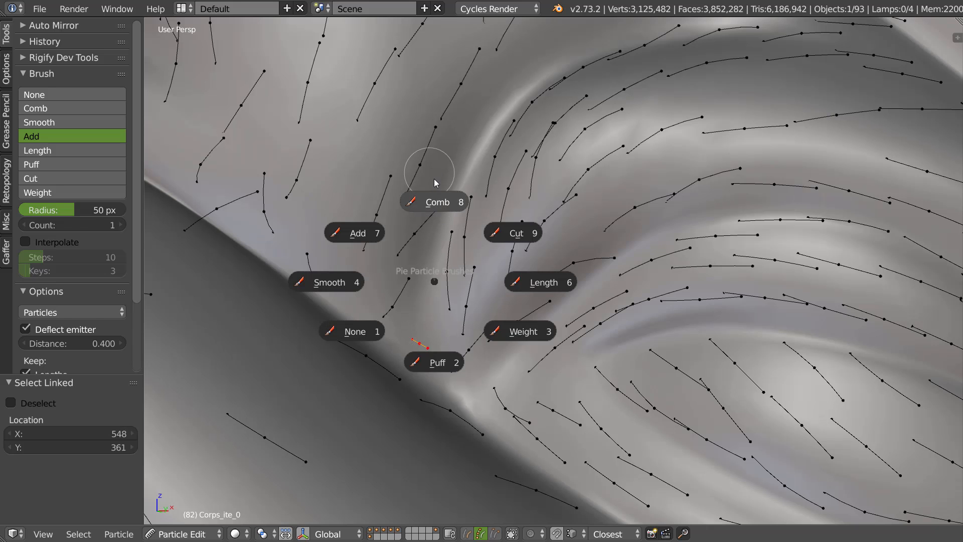
click(437, 200)
drag(436, 342, 438, 234)
mouse_move(437, 302)
middle_down()
mouse_move(352, 323)
mouse_move(423, 321)
middle_up()
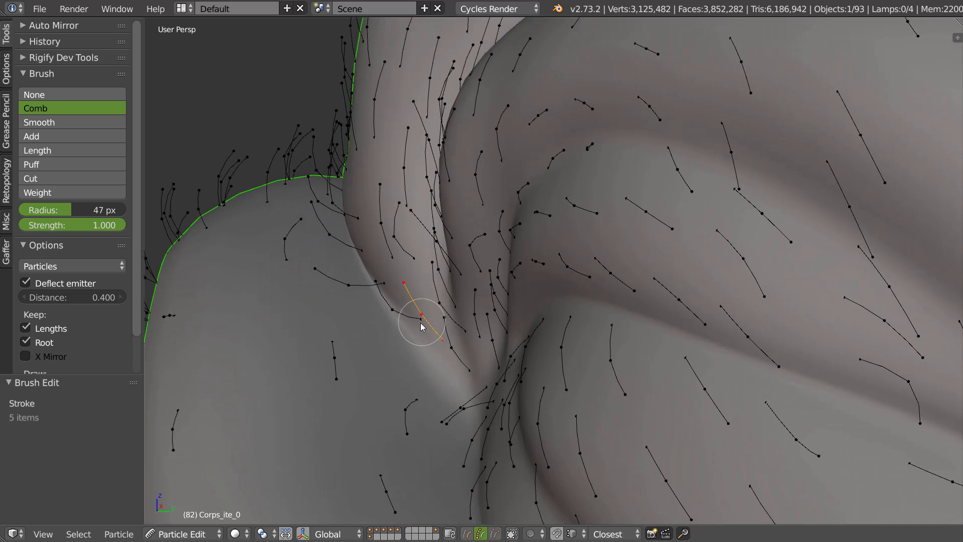
drag(419, 319, 404, 279)
middle_drag(389, 288, 420, 317)
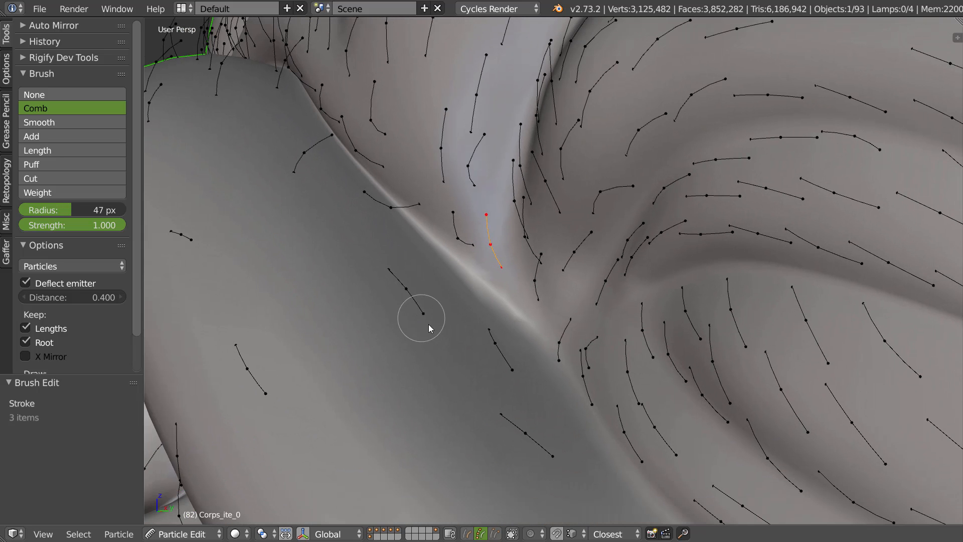
Step: Add another guide hair on the edge of the nose fold and select only that hair
key(w)
click(374, 195)
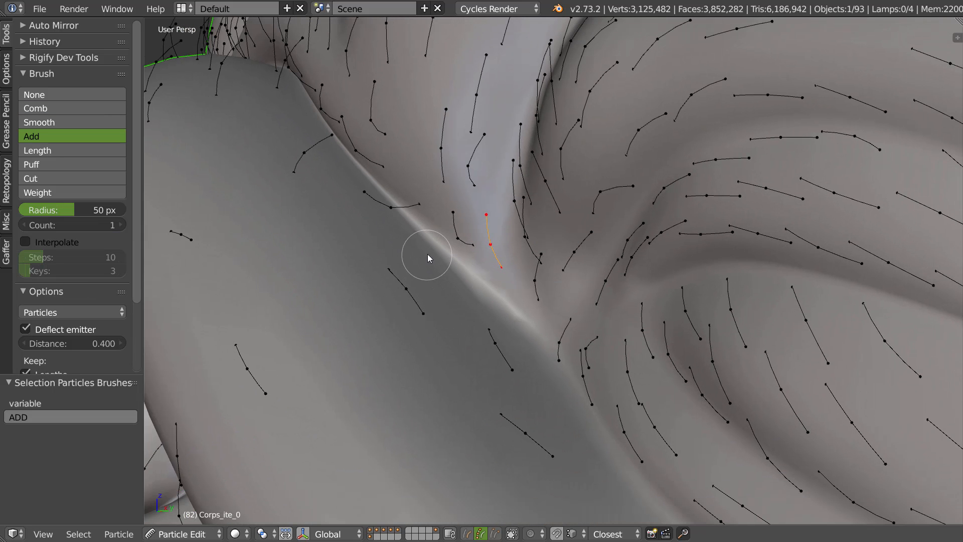
click(432, 256)
key(a)
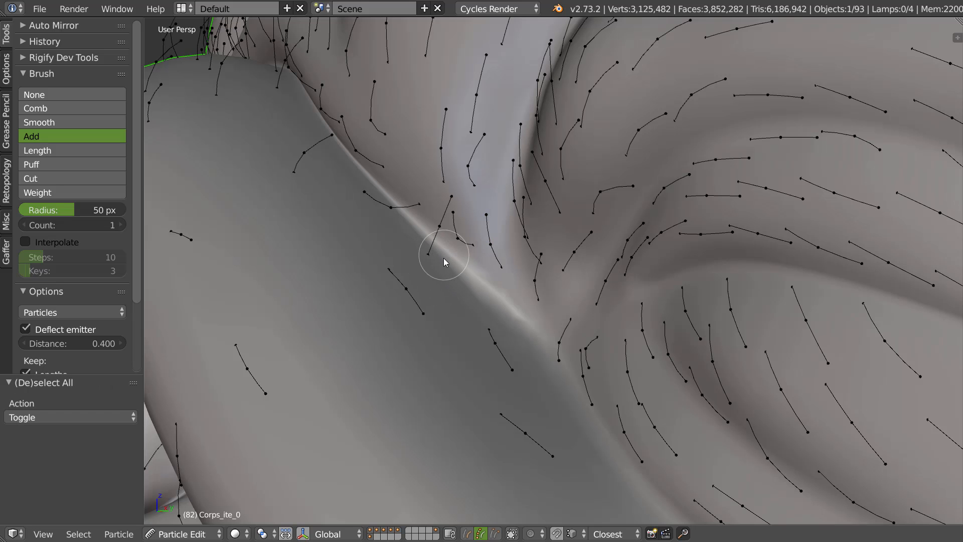
key(l)
Step: Comb the new guide hair on the nose fold's edge downward to follow the surrounding fur
key(w)
click(439, 105)
middle_drag(423, 174, 484, 181)
drag(454, 216, 481, 253)
middle_drag(535, 272, 404, 313)
drag(448, 269, 461, 311)
Step: Isolate another guide hair near the nose fold and comb it to follow the surface
scroll(494, 258, down, 7)
middle_drag(459, 261, 503, 313)
scroll(448, 266, up, 4)
scroll(486, 225, up, 7)
key(a)
middle_drag(372, 309, 324, 279)
key(l)
mouse_move(324, 279)
mouse_down()
mouse_move(346, 239)
mouse_move(384, 248)
mouse_up()
Step: Display the child hairs on the chin below the lower lip and examine the fur density and direction
scroll(351, 284, down, 10)
middle_drag(357, 283, 490, 236)
scroll(616, 273, down, 5)
scroll(731, 221, up, 4)
shift+middle_drag(517, 282, 573, 258)
middle_drag(480, 303, 577, 274)
middle_drag(499, 275, 609, 280)
scroll(527, 270, up, 4)
scroll(545, 257, up, 2)
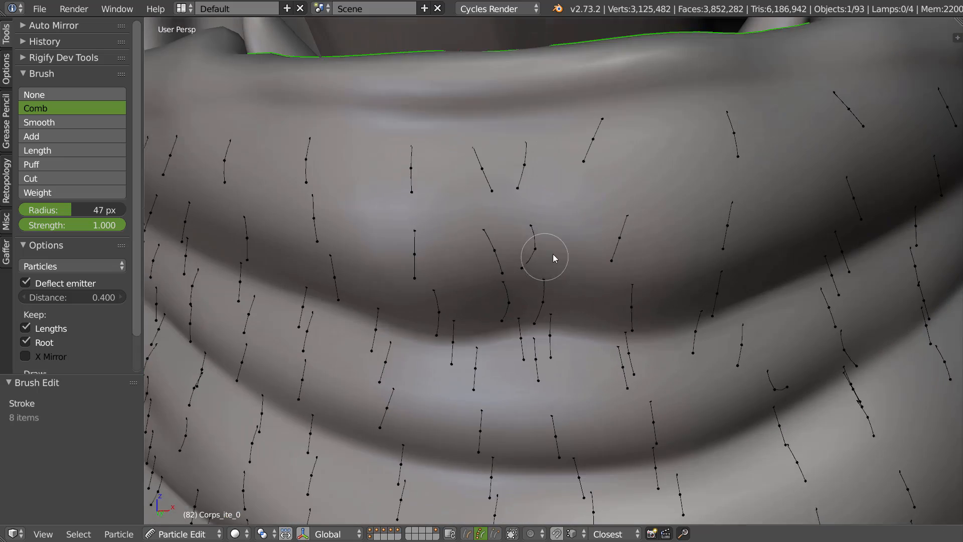
right_click(528, 260)
click(620, 202)
middle_drag(538, 226, 474, 219)
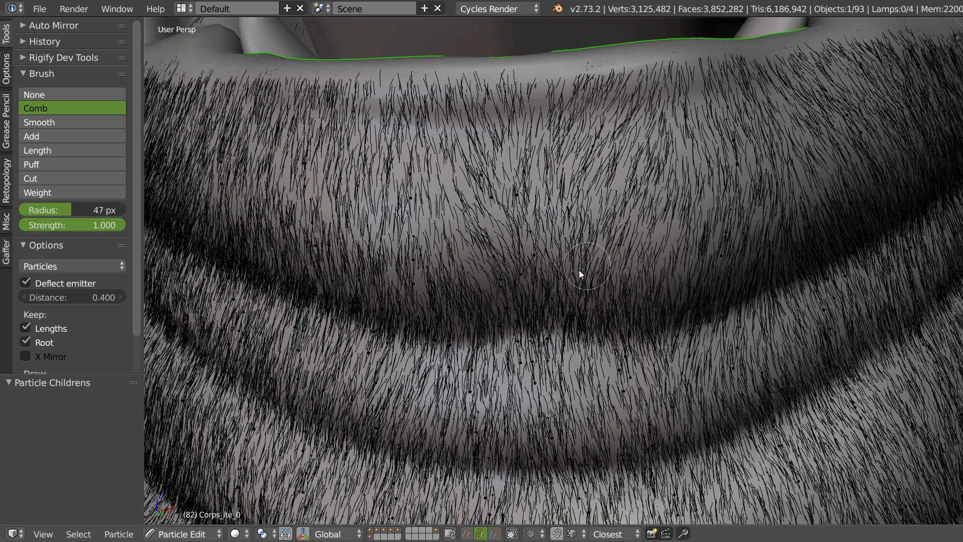
click(627, 218)
Step: Add three guide hairs to the gap just left of the chin's centreline, one above another
scroll(464, 232, up, 2)
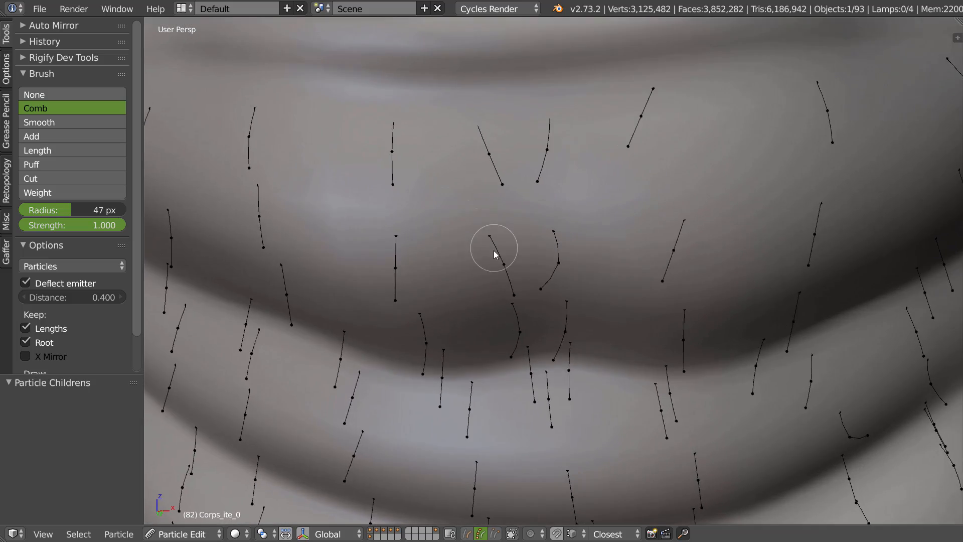
key(w)
click(444, 185)
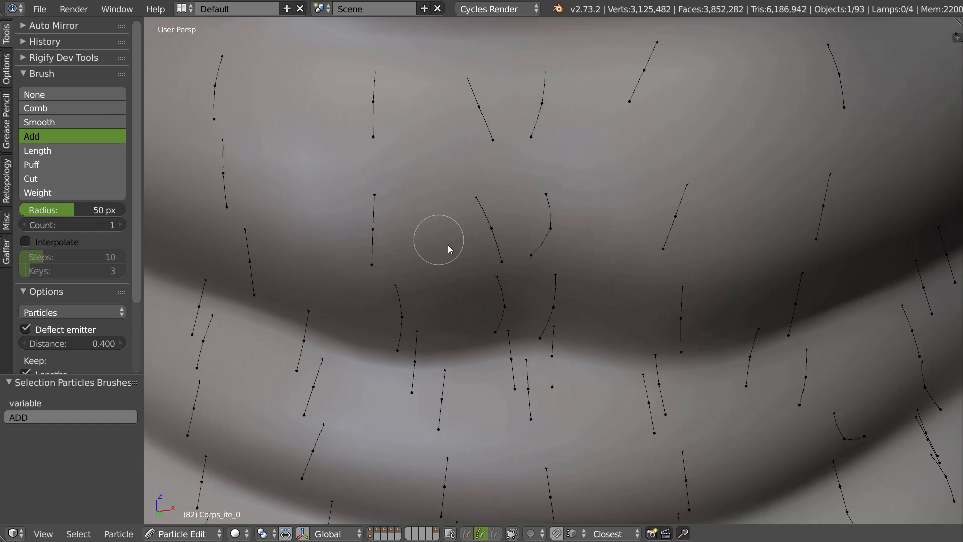
click(426, 202)
click(446, 283)
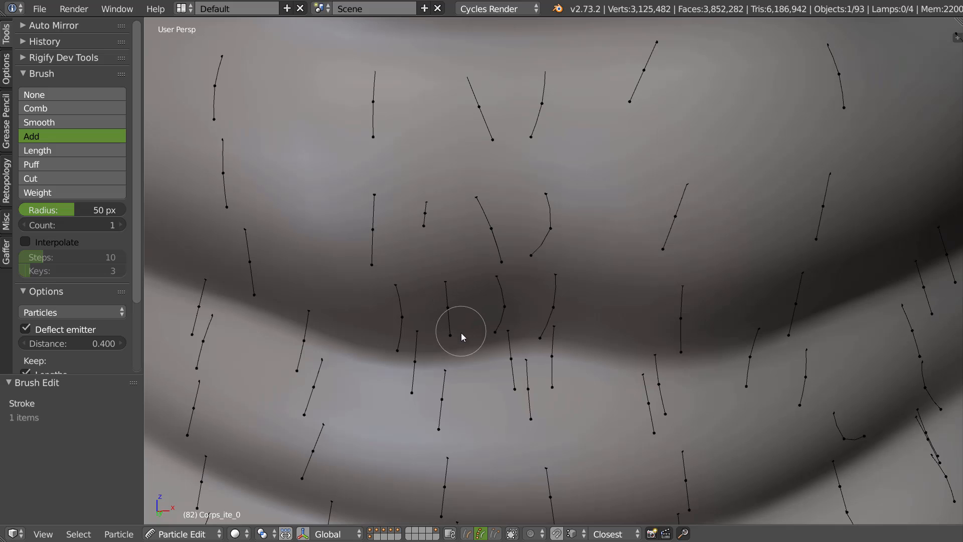
click(417, 96)
Step: Add a second column of three guide hairs farther left on the chin, undoing the duplicated middle strands
click(291, 85)
click(299, 161)
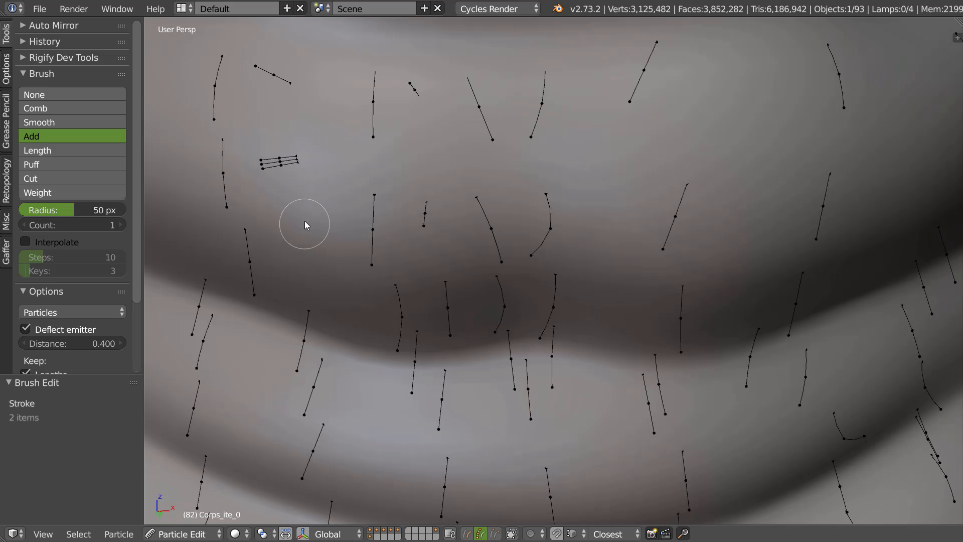
key(ctrl+z)
click(301, 171)
middle_drag(302, 244, 299, 233)
click(250, 151)
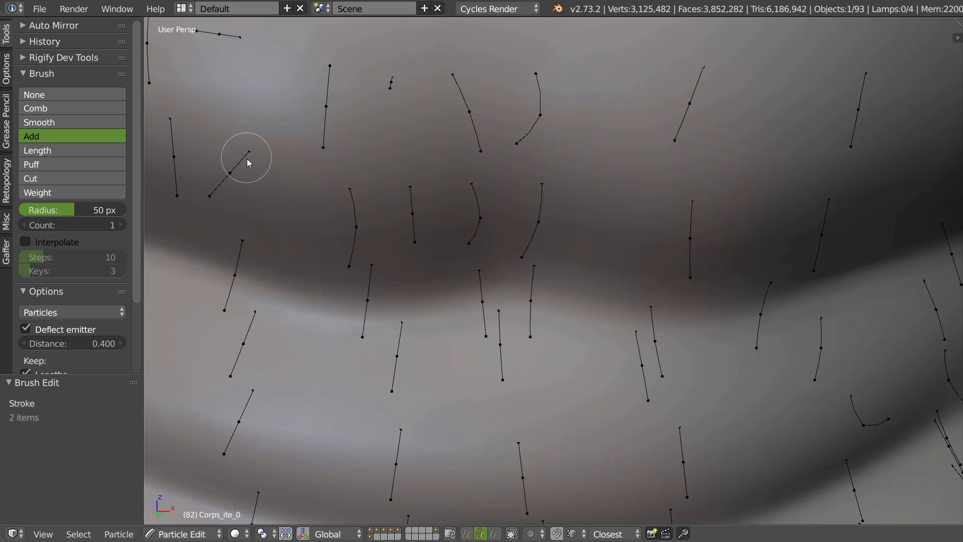
Step: Select the six newly added chin guide hairs and check the child fur around them
scroll(244, 170, down, 3)
middle_drag(245, 169, 331, 190)
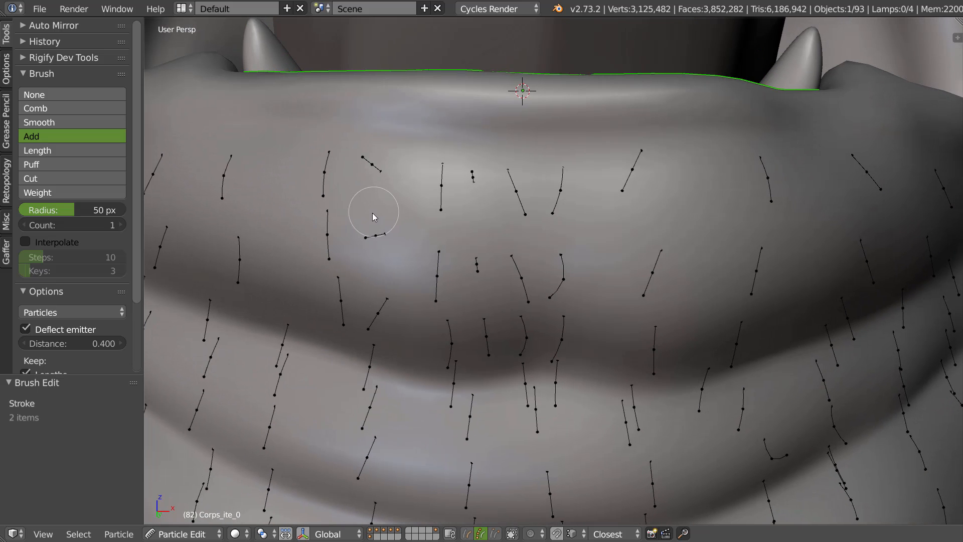
key(l)
key(l)
key(l)
key(l)
key(l)
key(l)
key(w)
click(523, 216)
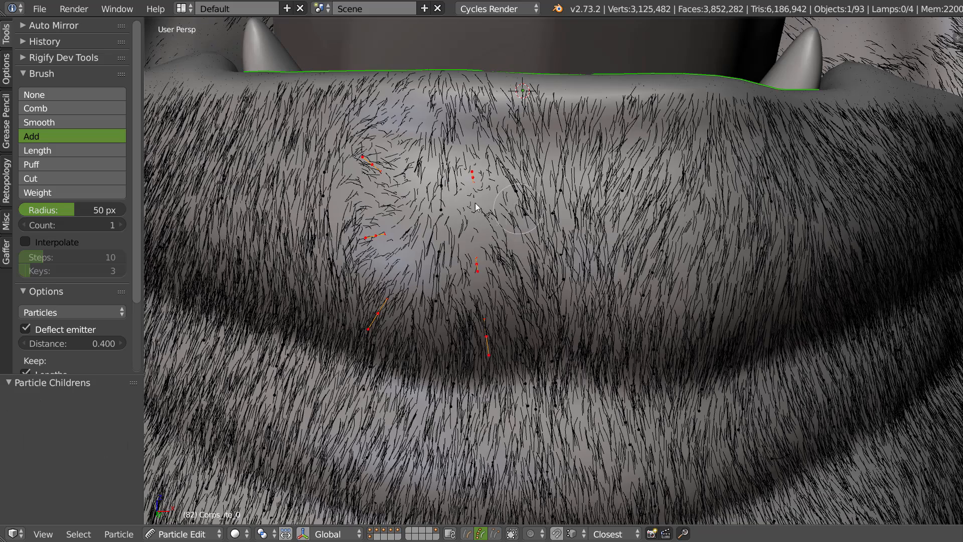
key(w)
click(521, 210)
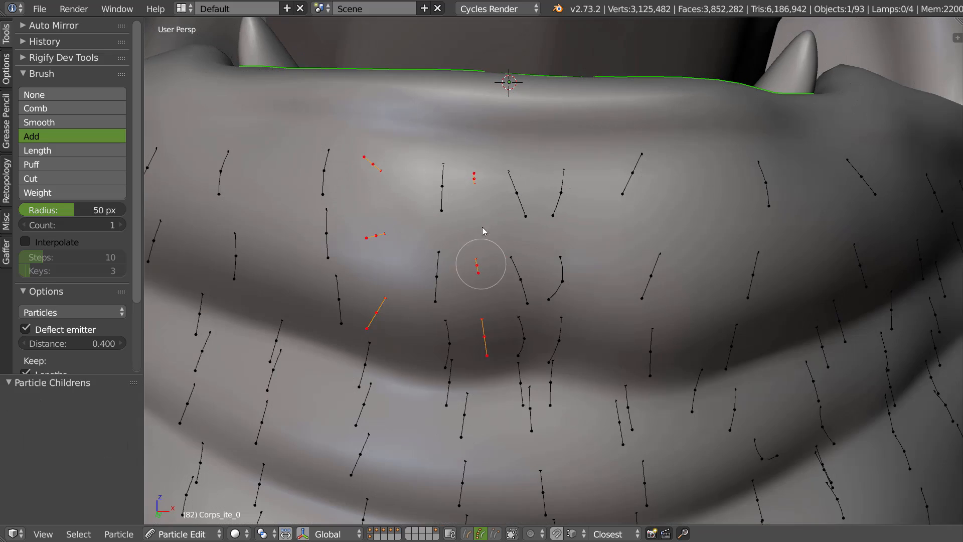
Step: Comb both columns of selected chin guide hairs downward to match the neighbouring strands
key(w)
click(492, 82)
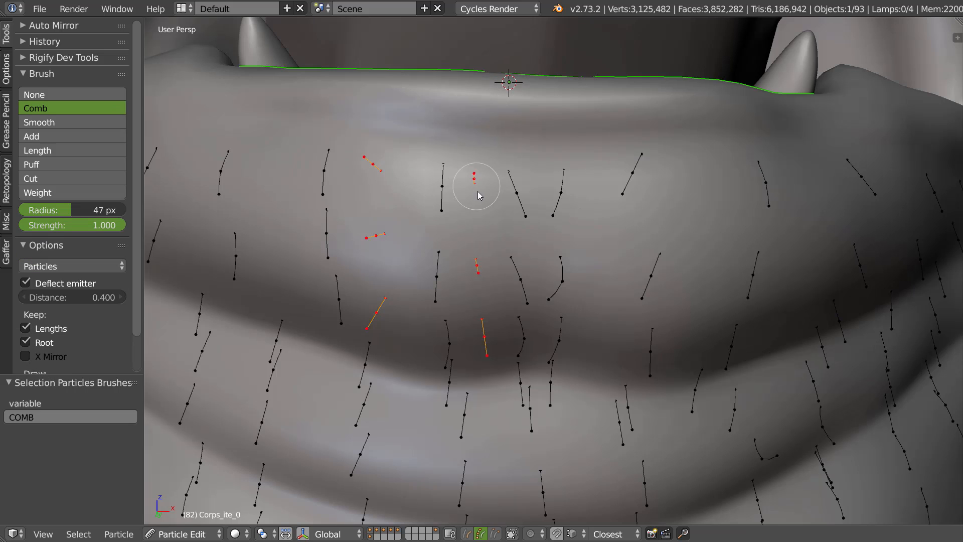
middle_drag(478, 192, 475, 193)
drag(476, 255, 512, 369)
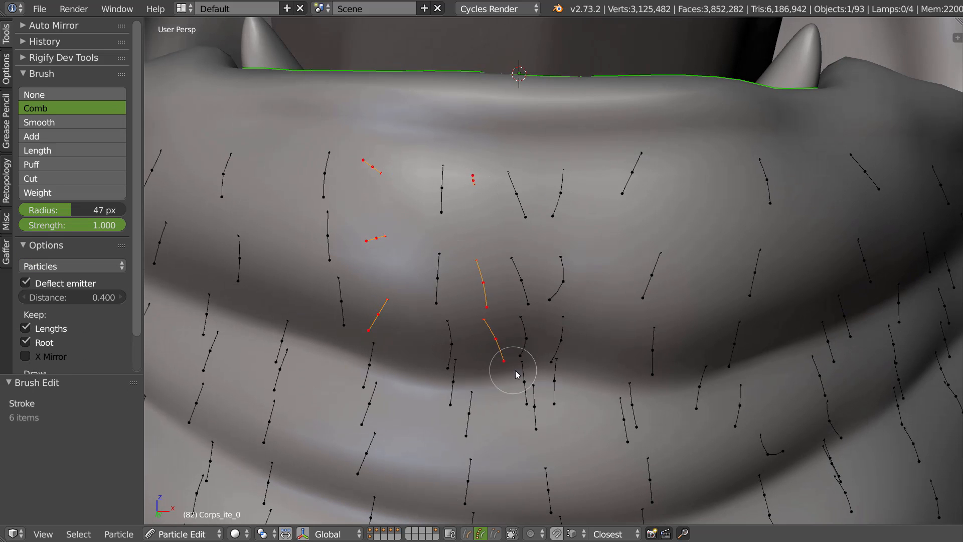
mouse_move(495, 338)
mouse_down()
mouse_move(501, 290)
mouse_move(506, 301)
mouse_up()
drag(371, 211, 402, 368)
mouse_move(391, 257)
mouse_down()
mouse_move(397, 308)
mouse_move(380, 337)
mouse_move(391, 318)
mouse_move(378, 278)
mouse_up()
middle_drag(402, 197, 409, 196)
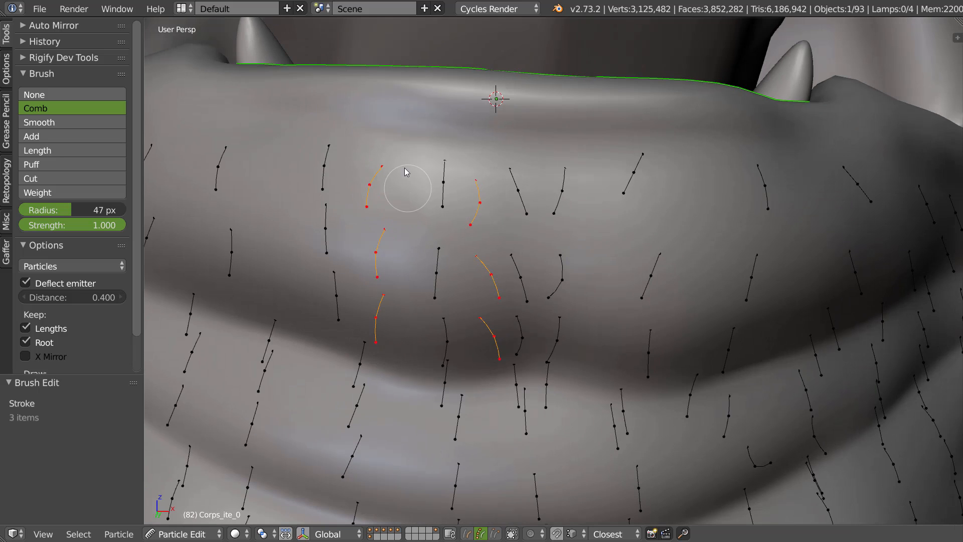
Step: Display the child hairs and refine the direction of the six selected chin guide hairs with short comb strokes
key(w)
click(561, 220)
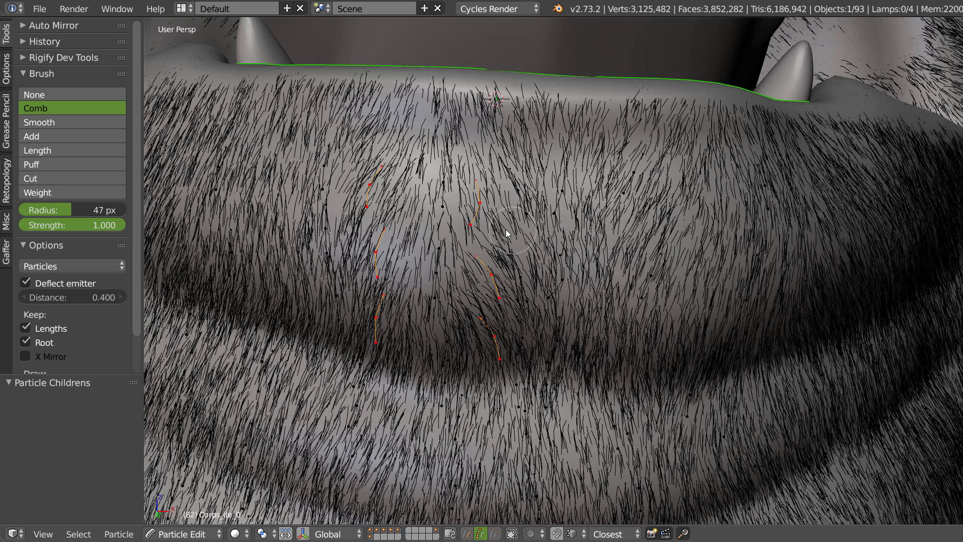
mouse_move(479, 177)
mouse_down()
mouse_move(488, 318)
mouse_move(473, 225)
mouse_move(488, 223)
mouse_up()
drag(487, 199, 498, 232)
drag(498, 281, 502, 289)
mouse_move(533, 246)
middle_down()
mouse_move(510, 265)
mouse_move(519, 255)
middle_up()
middle_drag(423, 250, 430, 258)
mouse_move(378, 253)
mouse_down()
mouse_move(401, 263)
mouse_move(387, 286)
mouse_up()
drag(391, 250, 385, 271)
mouse_move(374, 184)
mouse_down()
mouse_move(390, 188)
mouse_move(371, 216)
mouse_up()
Step: Comb the selected chin guide hairs in profile so they curve along the chin's surface
middle_drag(401, 194, 297, 201)
mouse_move(415, 251)
mouse_down()
mouse_move(409, 247)
mouse_move(440, 301)
mouse_up()
middle_drag(440, 301, 423, 276)
mouse_move(434, 277)
mouse_down()
mouse_move(465, 307)
mouse_move(504, 296)
mouse_move(492, 292)
mouse_move(458, 232)
mouse_move(458, 240)
mouse_up()
mouse_move(458, 241)
middle_down()
mouse_move(535, 261)
mouse_move(586, 260)
mouse_move(426, 283)
mouse_move(423, 303)
middle_up()
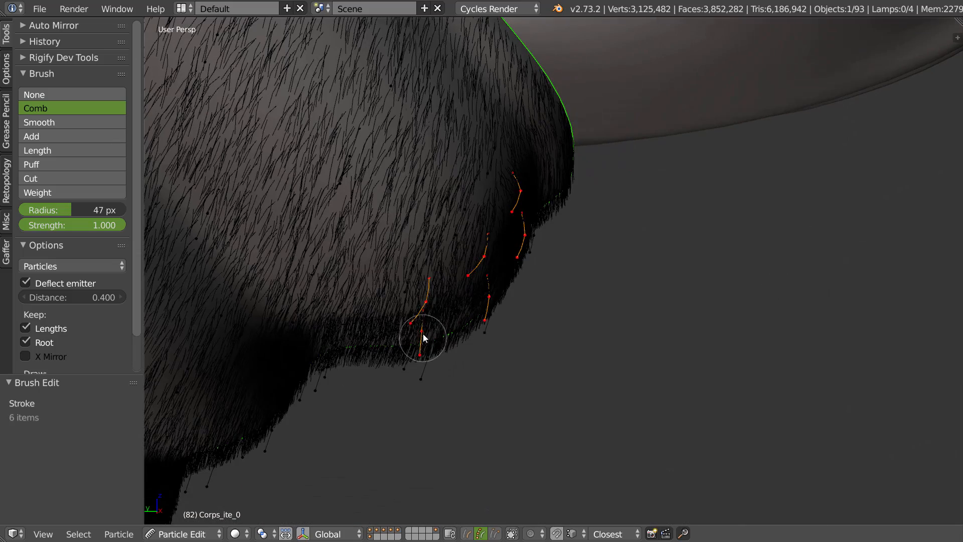
mouse_move(448, 262)
middle_down()
mouse_move(422, 258)
mouse_move(383, 211)
mouse_move(397, 236)
middle_up()
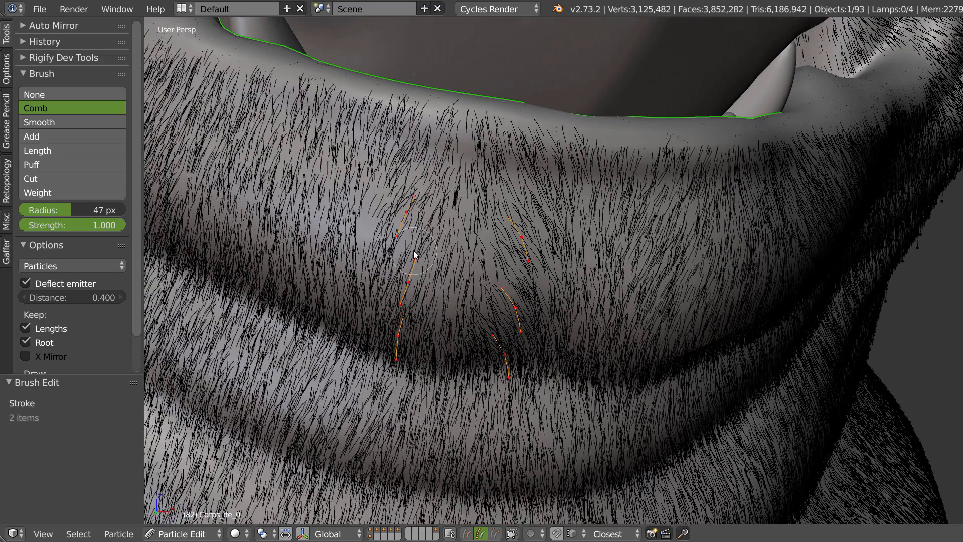
Step: Select the two neighbouring guide hairs on the chin's left side and comb them into a downward curve in profile
key(a)
key(l)
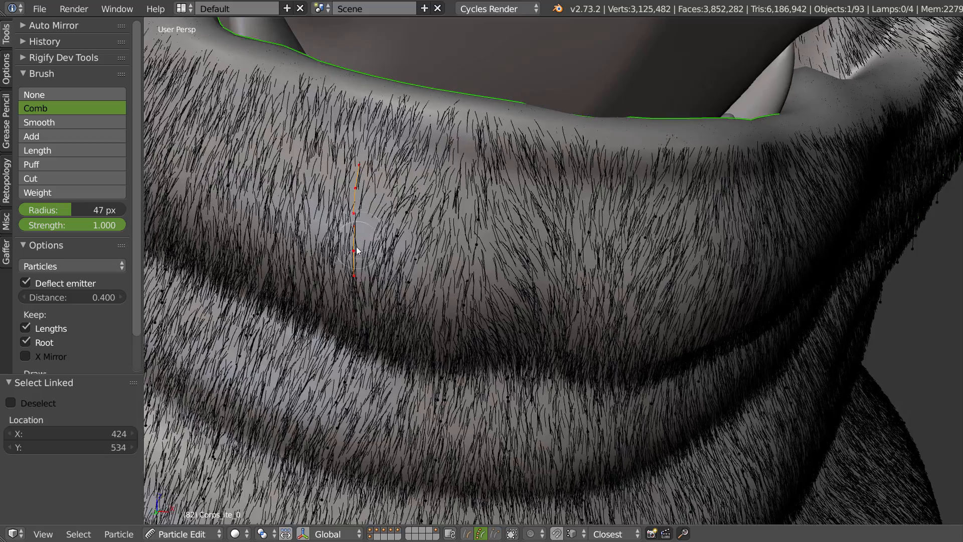
drag(357, 251, 303, 265)
mouse_move(303, 266)
middle_down()
mouse_move(378, 251)
mouse_move(477, 262)
mouse_move(376, 243)
middle_up()
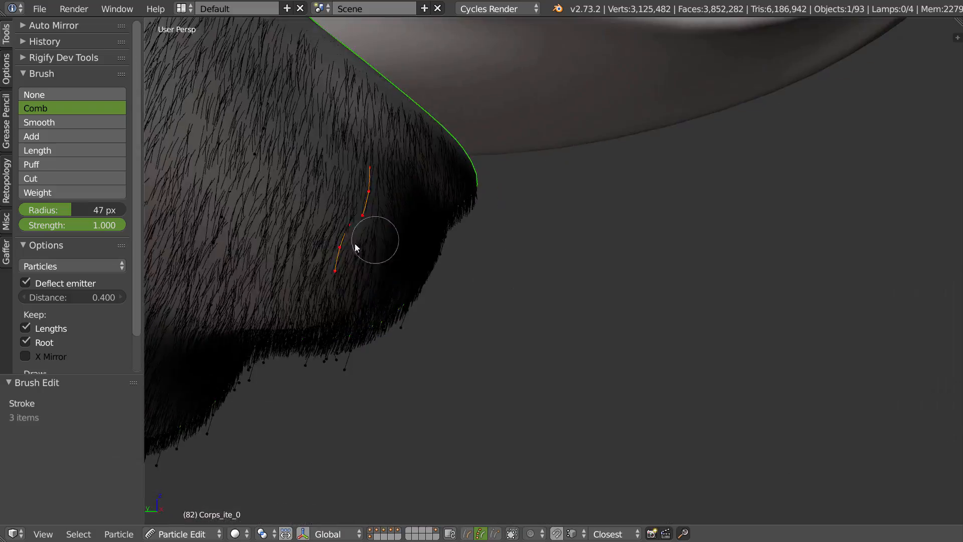
drag(354, 244, 353, 246)
drag(370, 192, 374, 193)
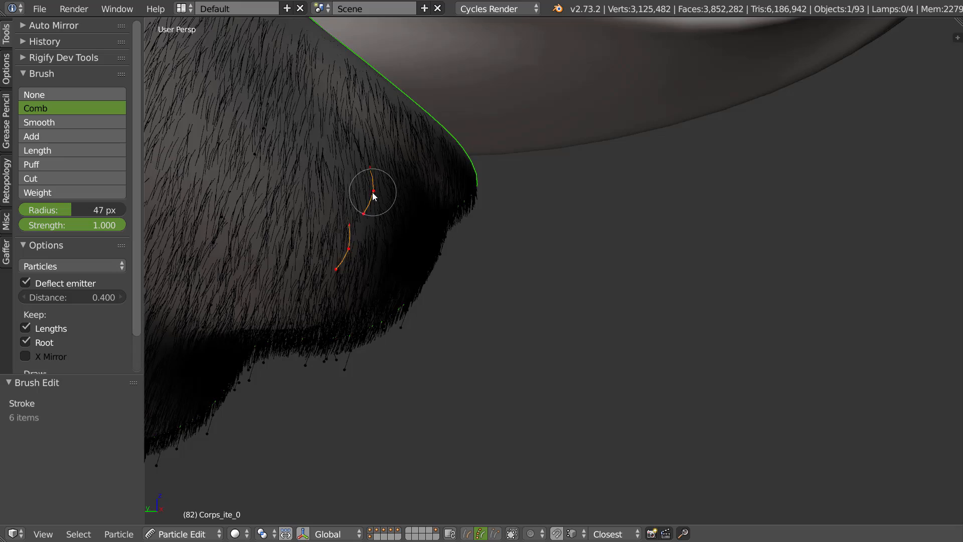
mouse_move(354, 221)
middle_down()
mouse_move(353, 239)
mouse_move(373, 230)
mouse_move(374, 182)
middle_up()
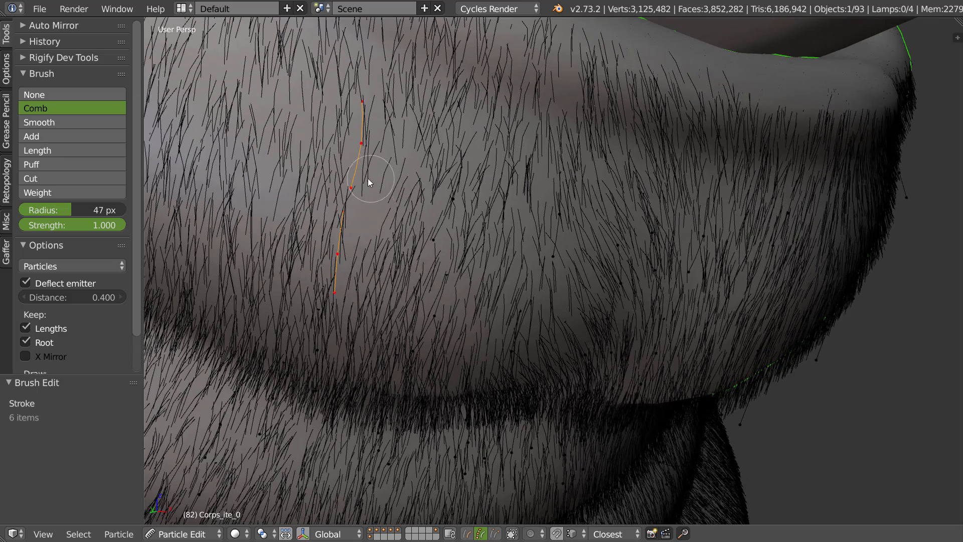
Step: Add a guide hair in the gap beside the two adjusted chin hairs and select only that hair
right_click(430, 222)
click(424, 167)
click(359, 143)
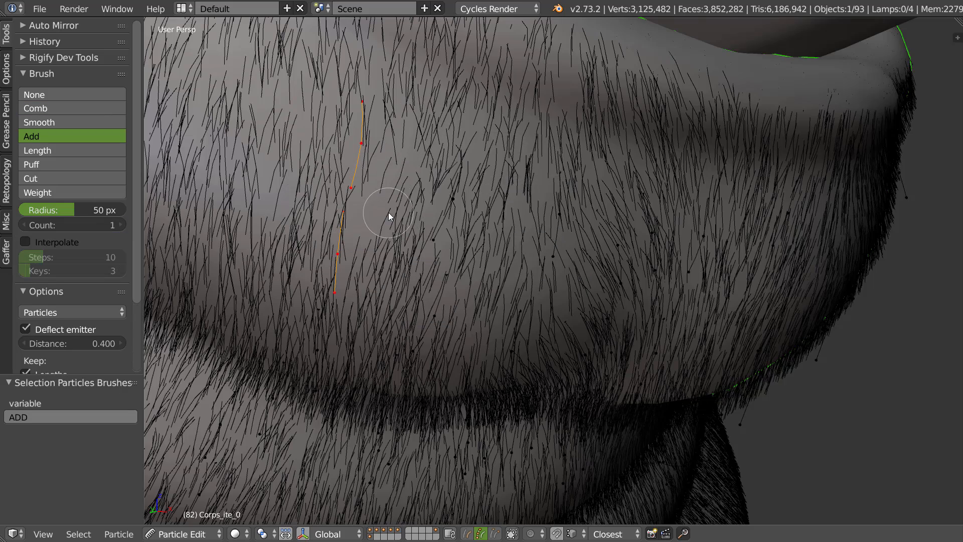
click(392, 214)
mouse_move(414, 206)
middle_down()
mouse_move(410, 236)
mouse_move(390, 253)
mouse_move(401, 240)
middle_up()
key(a)
key(l)
Step: Comb the new chin guide hair downward in profile, undoing and redoing the first stroke
right_click(403, 235)
click(401, 142)
click(402, 66)
middle_drag(407, 130, 359, 163)
drag(354, 230, 447, 375)
key(ctrl+z)
drag(368, 246, 480, 399)
drag(422, 307, 490, 371)
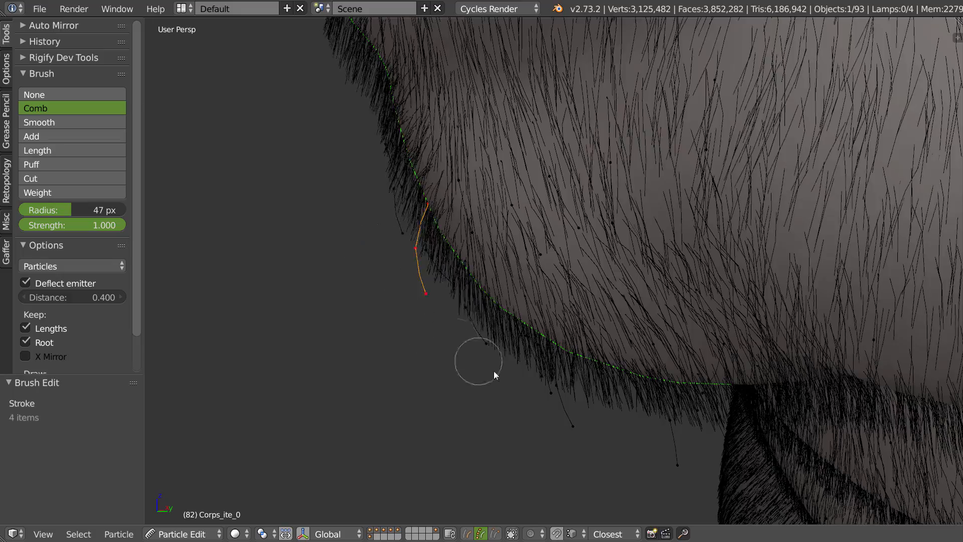
Step: Examine the overall fur flow across the chin, muzzle, eye folds and ear
middle_drag(418, 301, 503, 271)
scroll(491, 256, down, 3)
scroll(506, 270, down, 3)
middle_drag(537, 239, 507, 255)
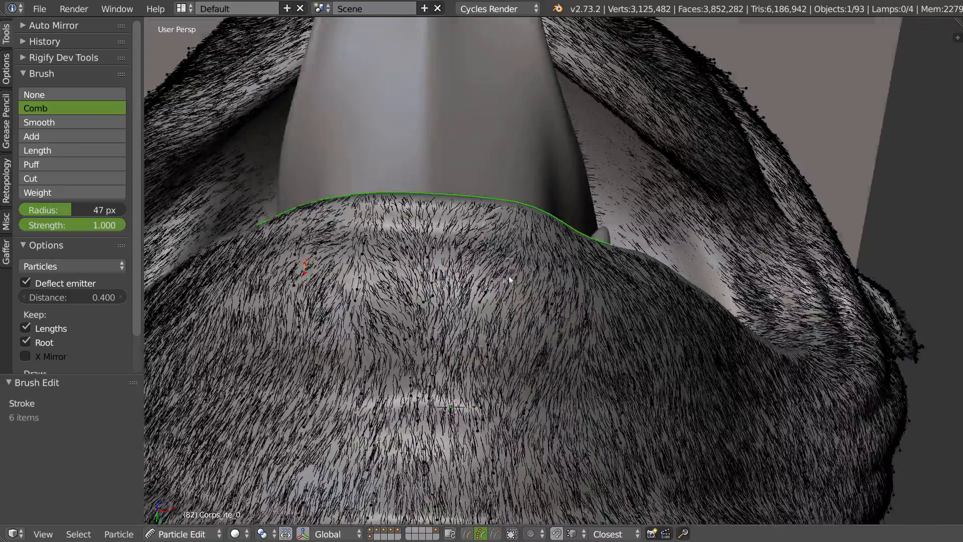
middle_drag(479, 284, 499, 297)
middle_drag(722, 386, 577, 385)
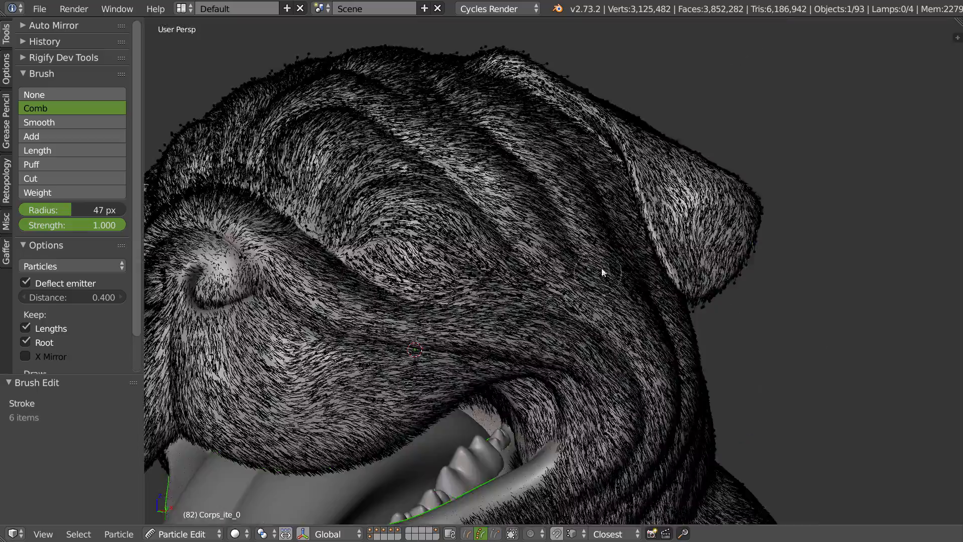
Step: Leave particle editing and return the dog's body to Object Mode to display the full fur near the ear
middle_drag(596, 277, 562, 287)
scroll(564, 288, up, 3)
middle_drag(645, 263, 648, 244)
key(Tab)
click(645, 196)
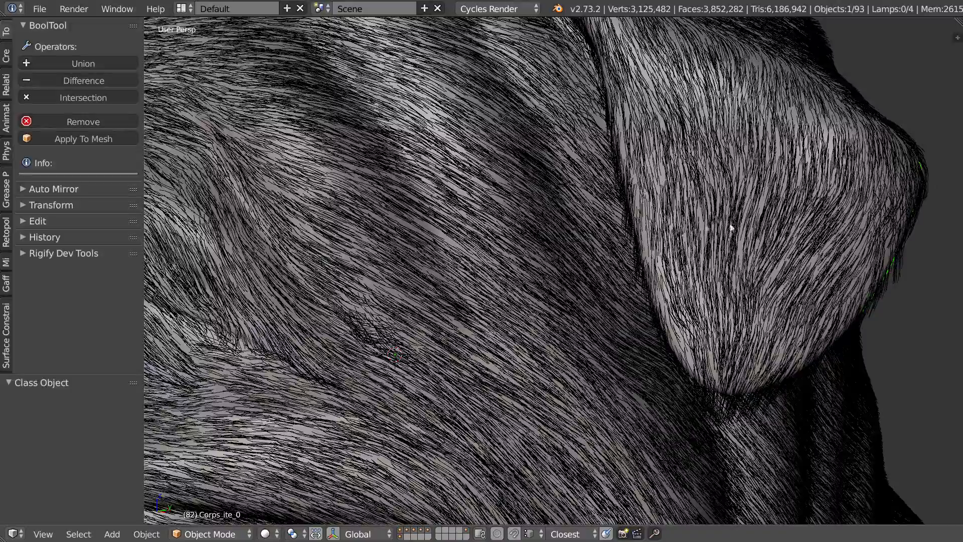
Step: Examine the full fur across the ears, forehead folds and muzzle, and compare it with the render funny_dogs_007.jpg
scroll(726, 228, down, 3)
middle_drag(576, 261, 422, 220)
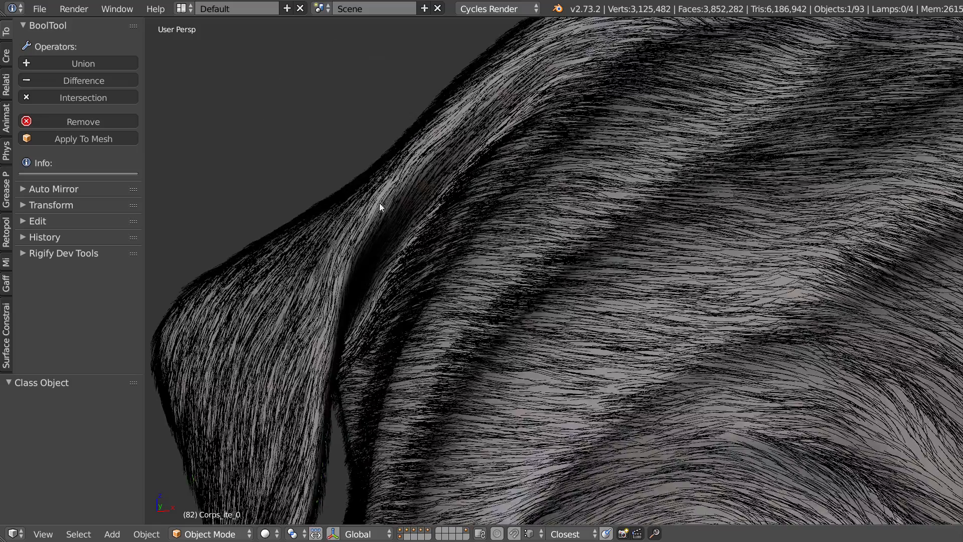
middle_drag(684, 196, 575, 204)
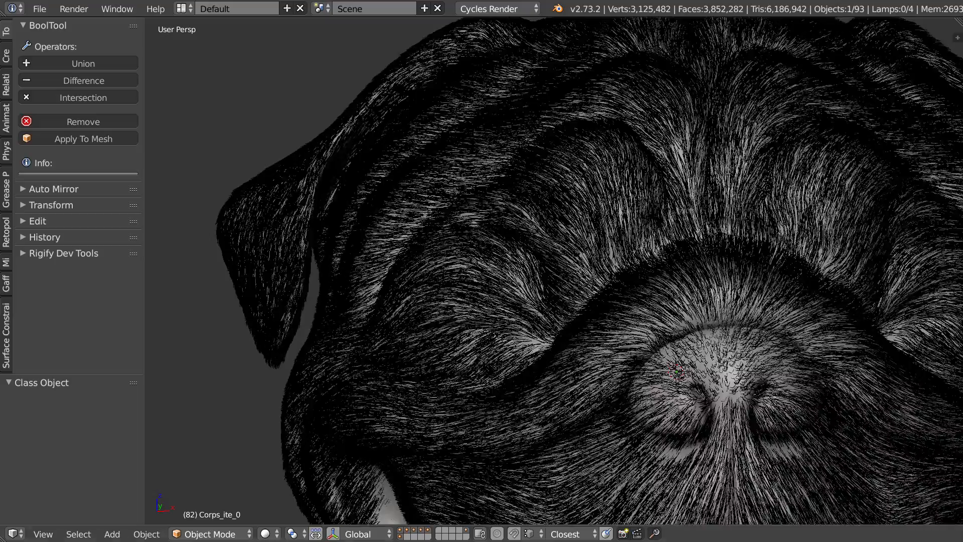
middle_drag(752, 280, 522, 336)
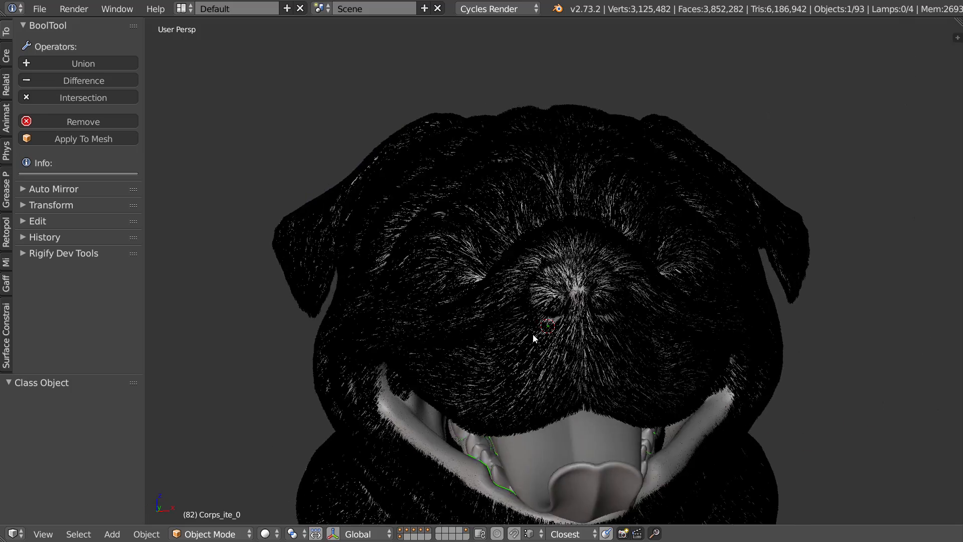
scroll(576, 319, up, 1)
middle_drag(600, 311, 592, 307)
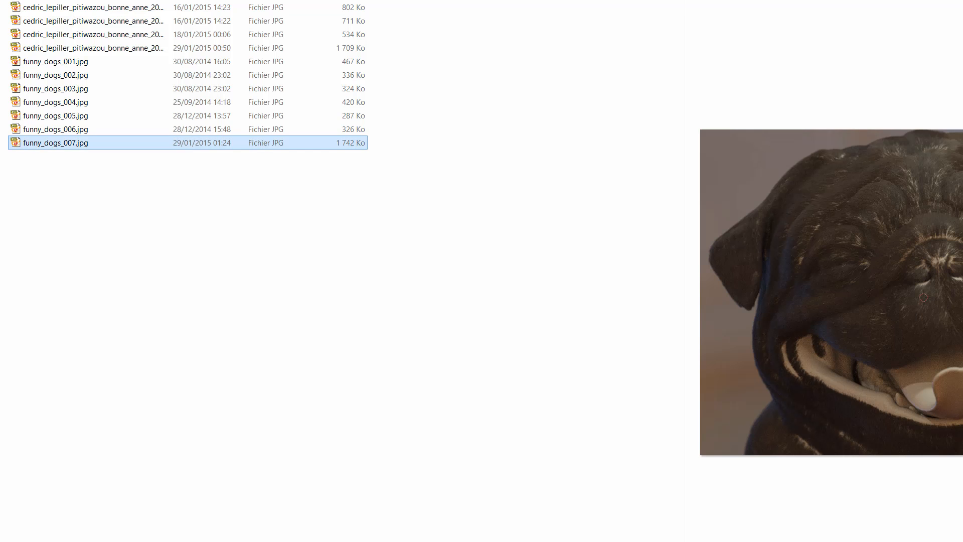
key(ctrl+space)
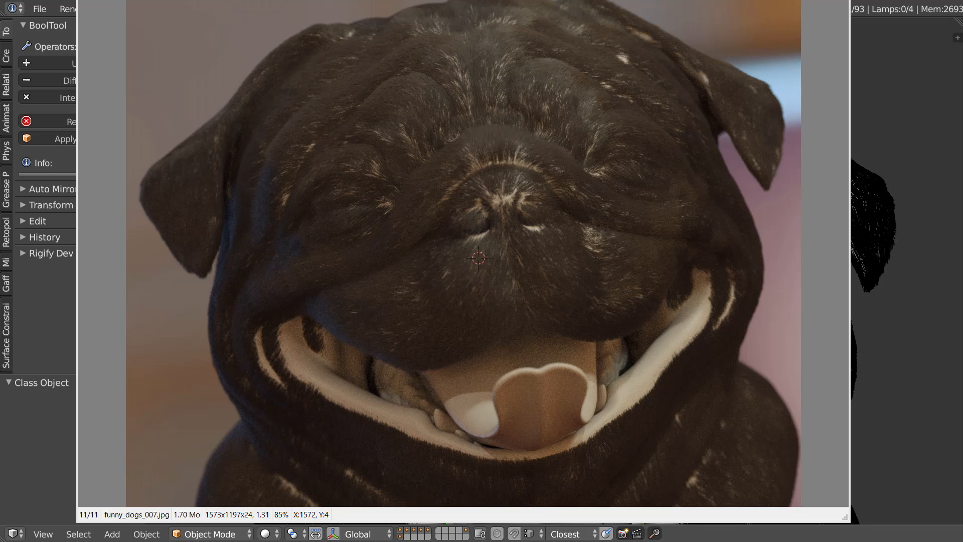
key(Escape)
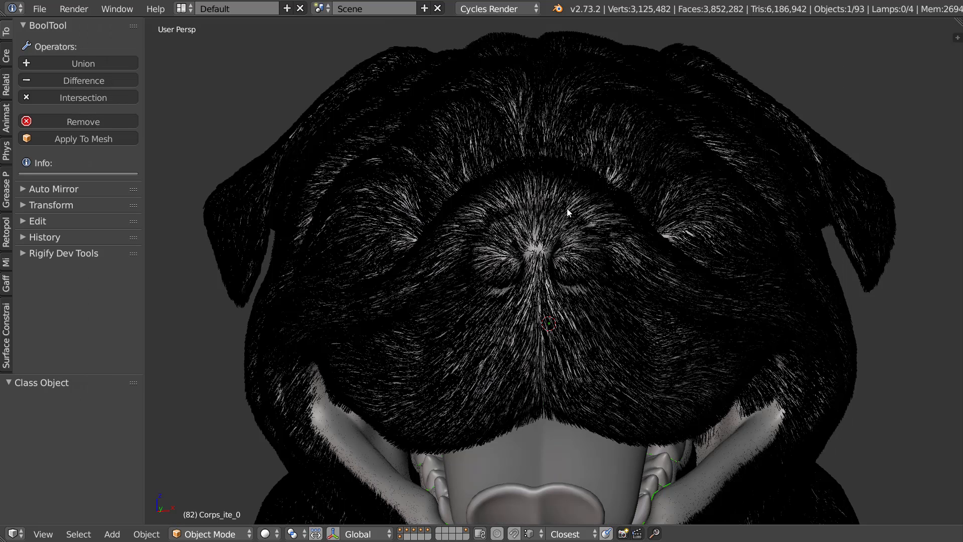
Step: Switch the body back to Particle Edit mode and hide the child hairs so only the guide hairs show
middle_drag(570, 301, 559, 299)
key(Tab)
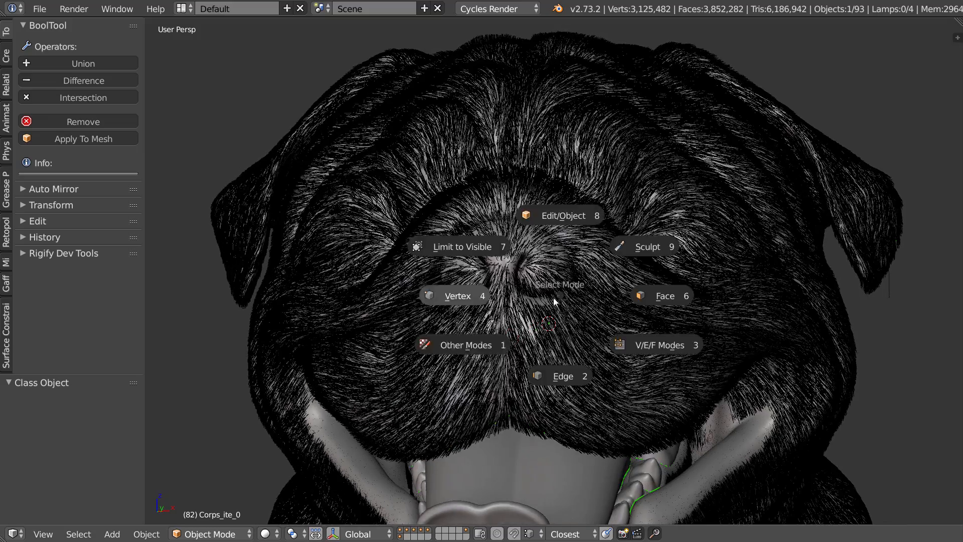
click(490, 341)
click(509, 420)
middle_drag(584, 365, 535, 381)
shift+middle_drag(534, 401, 516, 266)
right_click(533, 296)
click(626, 235)
Step: Puff the guide hairs along the side of the neck folds using the Puff brush with a 100 px radius in Add mode
middle_drag(516, 301, 564, 306)
shift+middle_drag(574, 321, 580, 111)
scroll(522, 228, up, 6)
mouse_move(515, 197)
middle_down()
mouse_move(525, 275)
mouse_move(497, 209)
mouse_move(479, 258)
mouse_move(460, 234)
mouse_move(508, 260)
middle_up()
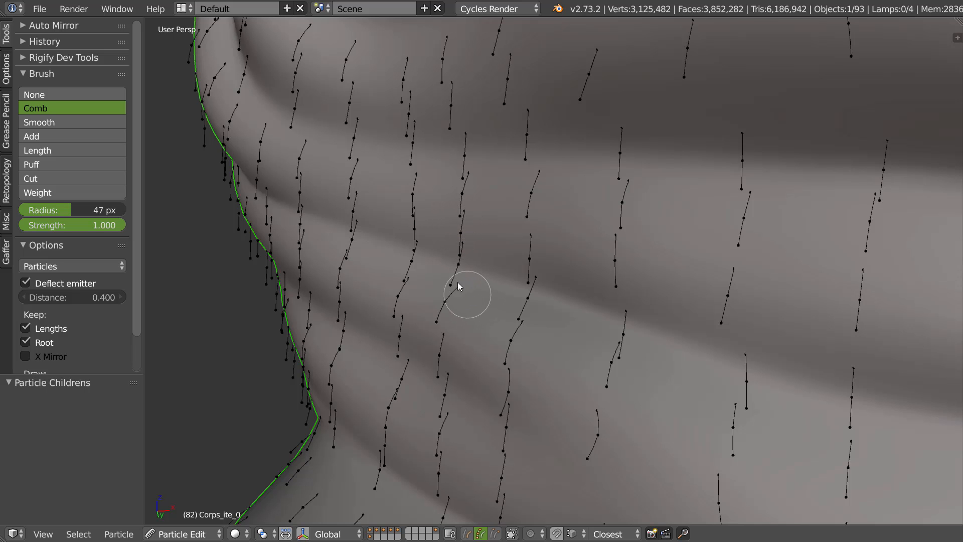
mouse_move(473, 285)
middle_down()
mouse_move(455, 279)
mouse_move(555, 282)
mouse_move(488, 261)
mouse_move(434, 262)
middle_up()
mouse_move(533, 196)
middle_down()
mouse_move(483, 237)
mouse_move(226, 119)
middle_up()
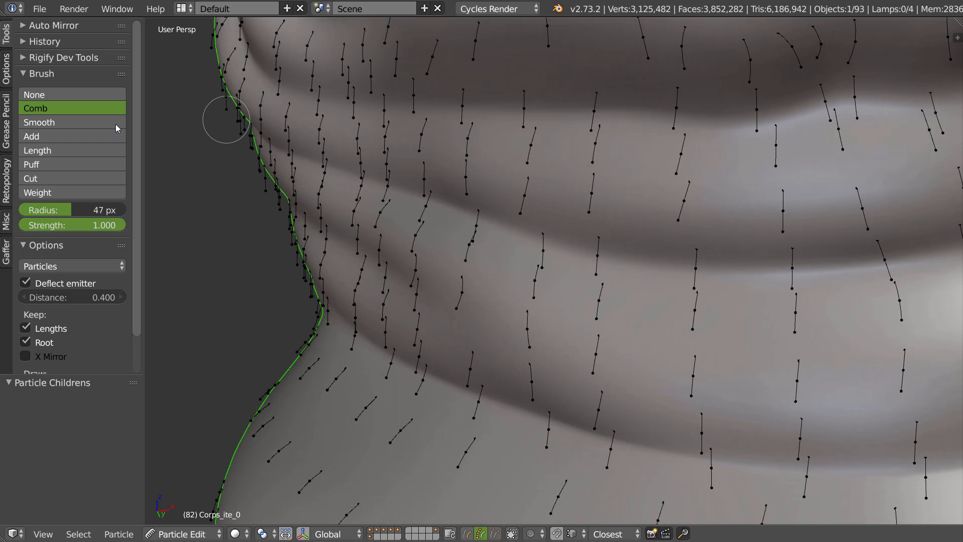
click(50, 164)
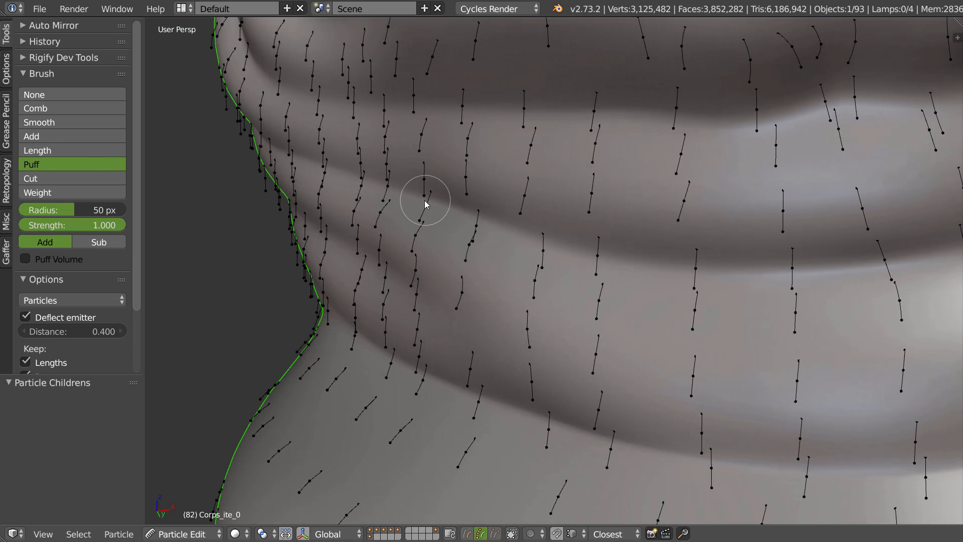
key(f)
click(482, 193)
mouse_move(392, 170)
mouse_down()
mouse_move(402, 173)
mouse_move(376, 165)
mouse_move(544, 242)
mouse_up()
key(a)
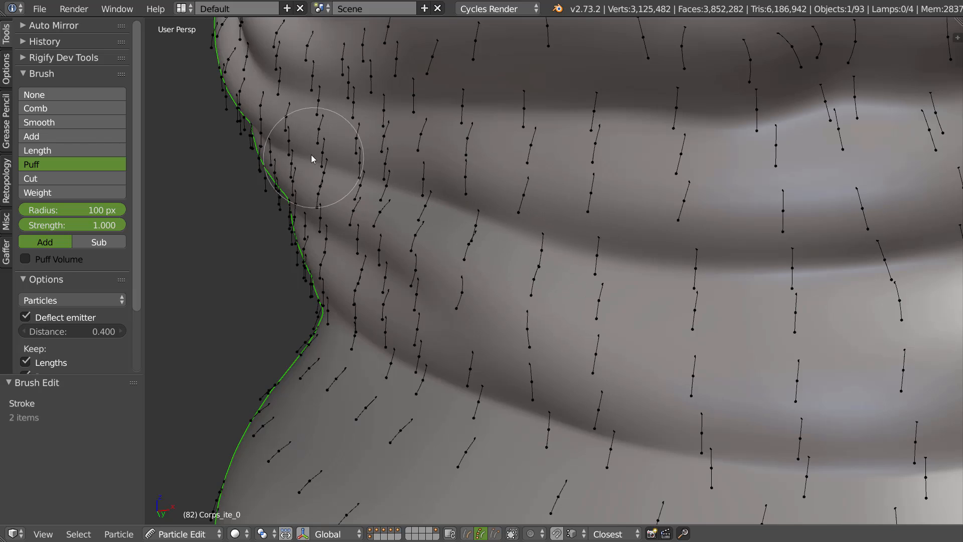
Step: Display the child hairs again and puff the fur across the middle of the folds below the chin
key(w)
click(565, 184)
middle_drag(555, 187, 590, 207)
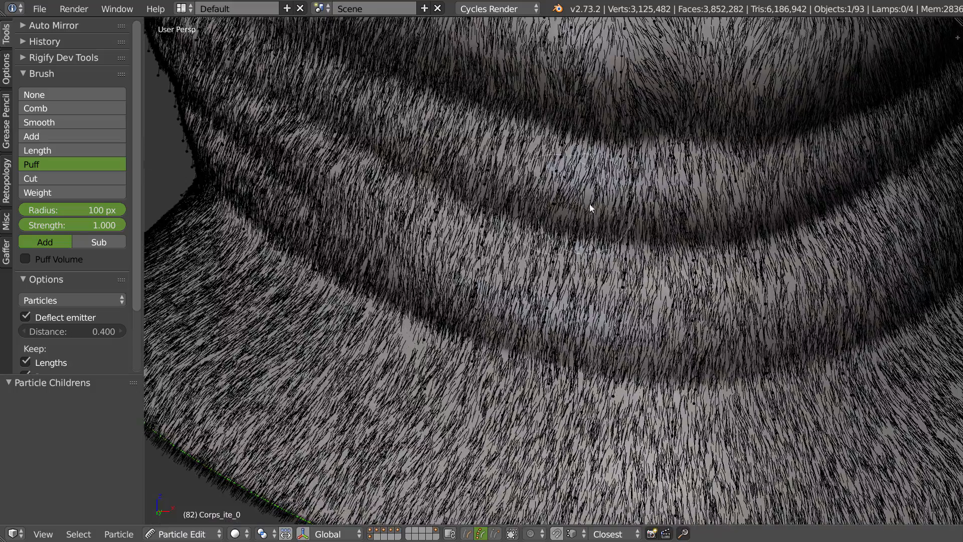
click(561, 197)
drag(603, 203, 687, 203)
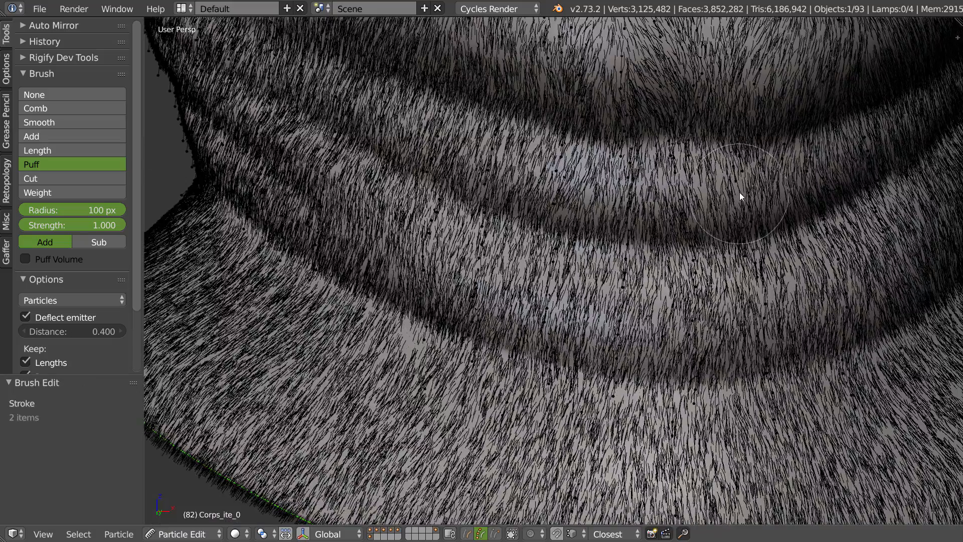
Step: Examine the fur on the chin folds, mouth corners, muzzle and forehead from several angles
middle_drag(704, 193, 625, 215)
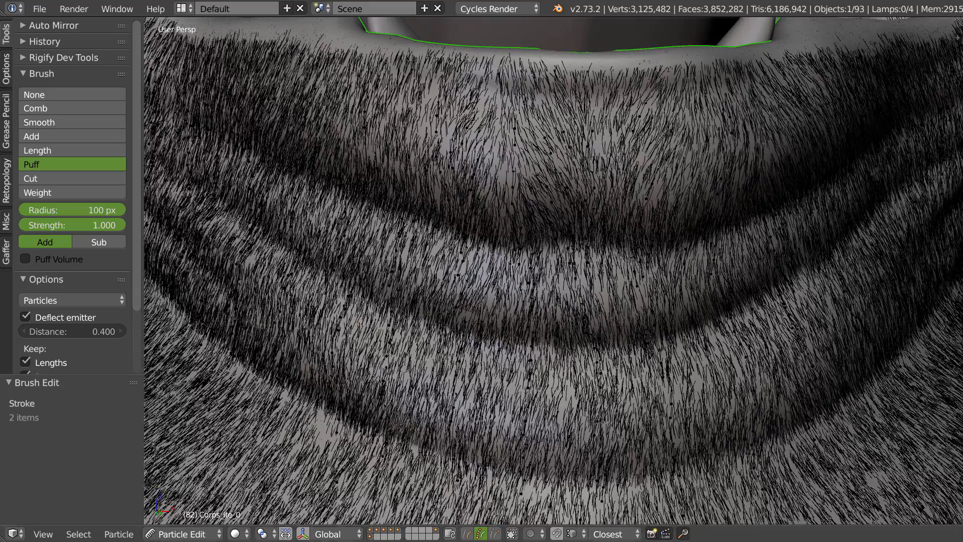
scroll(592, 248, down, 5)
mouse_move(626, 255)
middle_down()
mouse_move(585, 317)
mouse_move(580, 303)
mouse_move(600, 317)
mouse_move(585, 269)
mouse_move(620, 399)
middle_up()
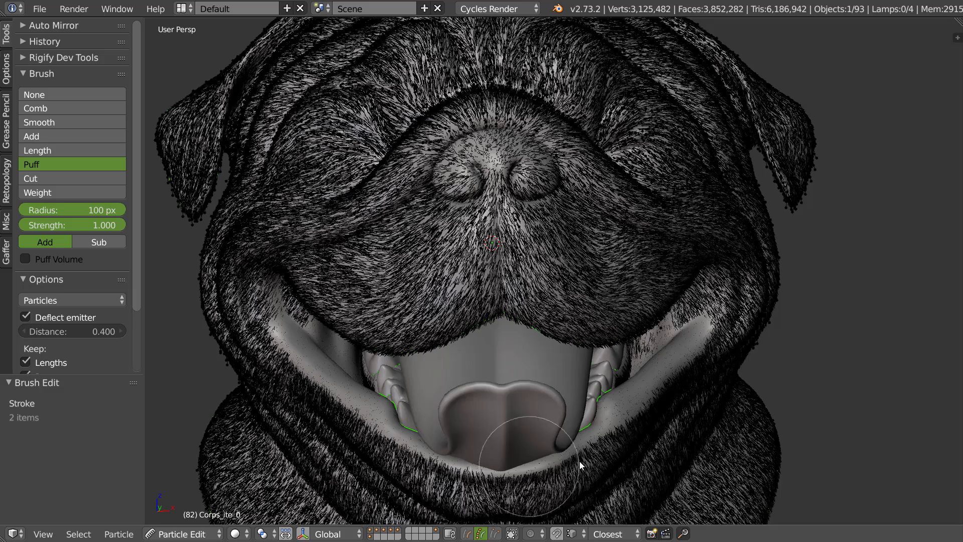
middle_drag(605, 346, 568, 320)
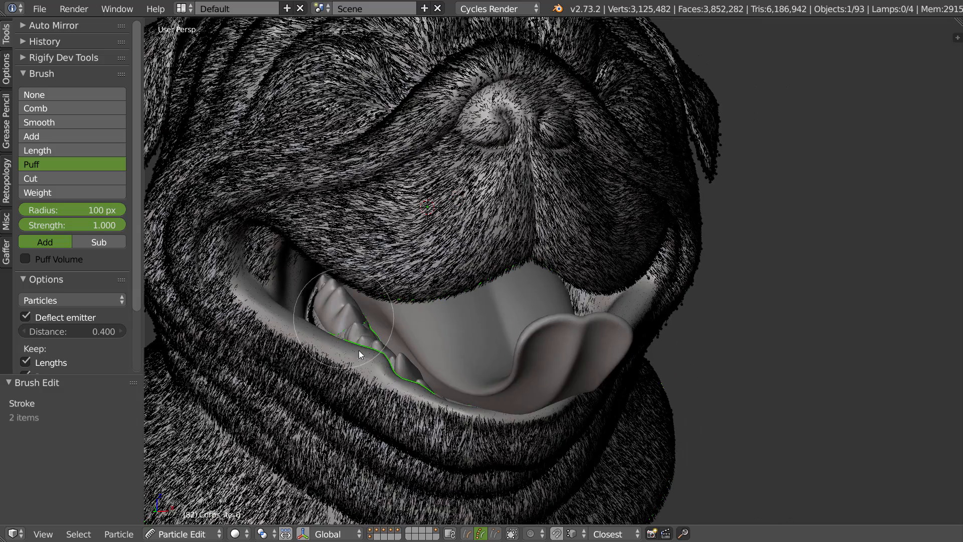
middle_drag(426, 306, 499, 92)
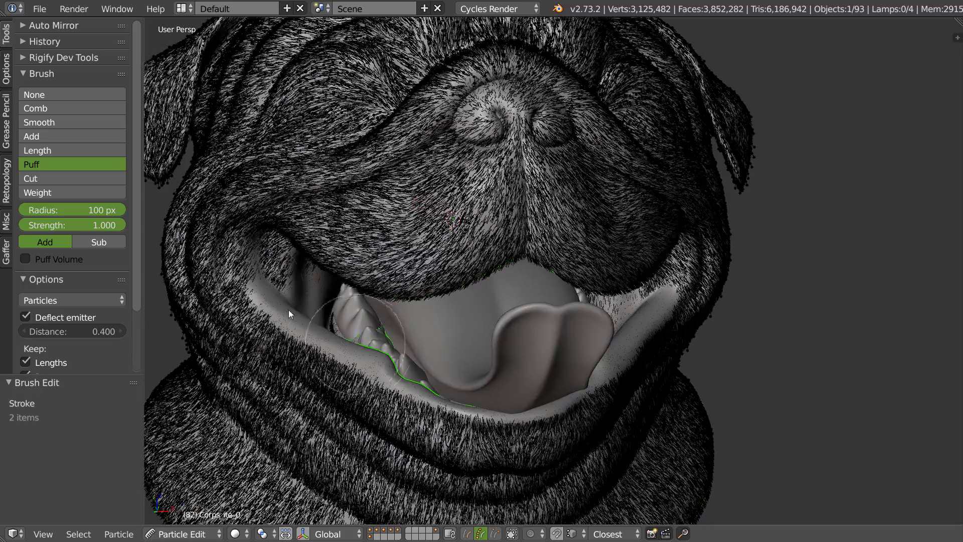
middle_drag(520, 323, 542, 377)
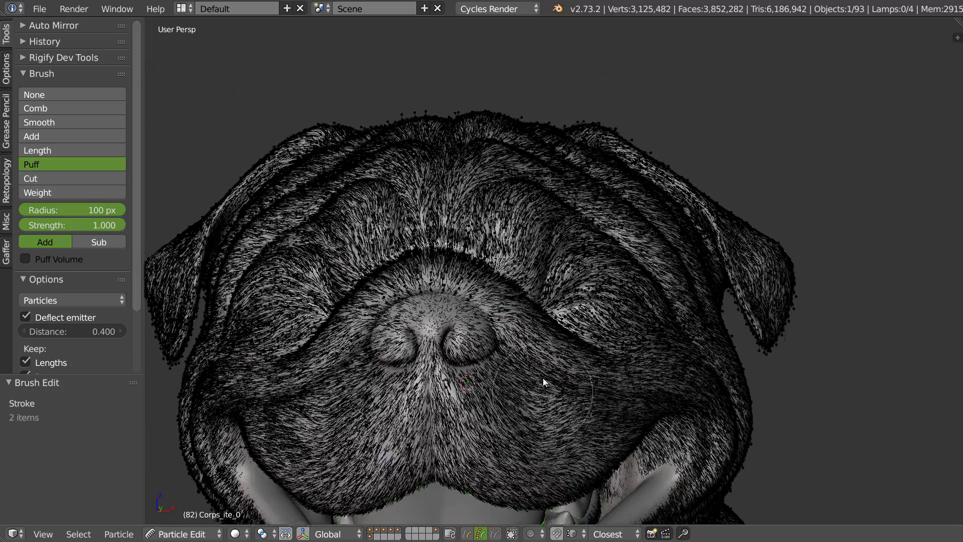
scroll(522, 303, up, 5)
mouse_move(522, 302)
middle_down()
mouse_move(519, 269)
mouse_move(506, 273)
mouse_move(518, 299)
middle_up()
scroll(512, 295, down, 1)
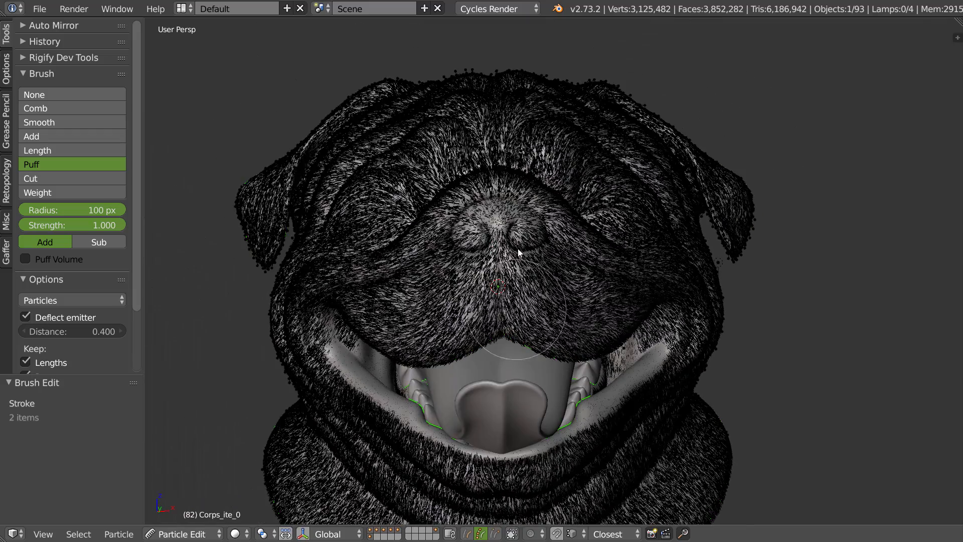